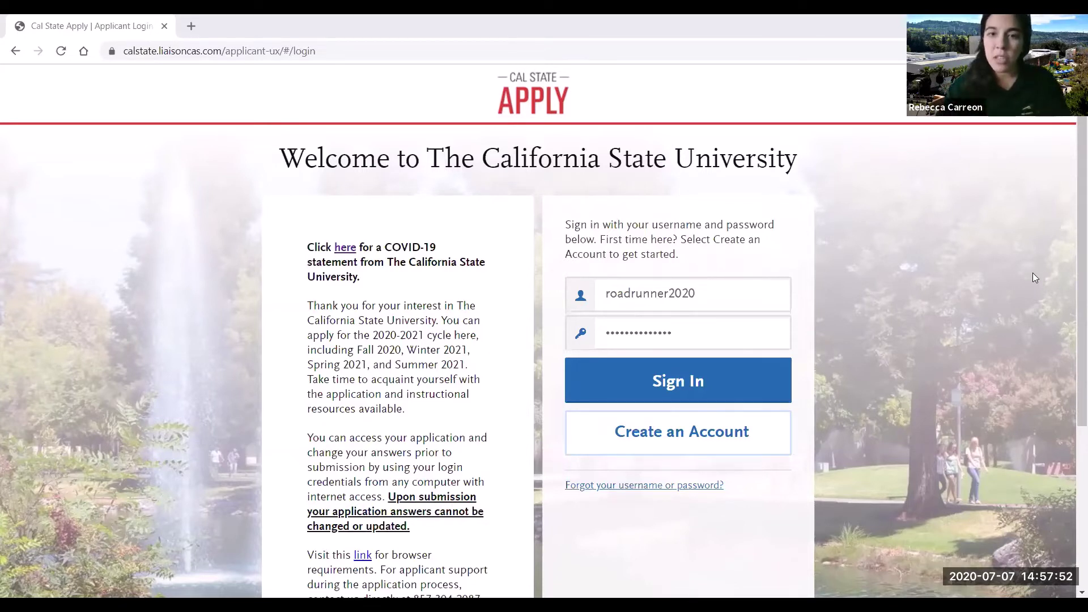
Step: Sign in with the filled-in credentials and choose First Bachelor's Degree as the degree goal
{"action": "left_click", "coordinate": [748, 371]}
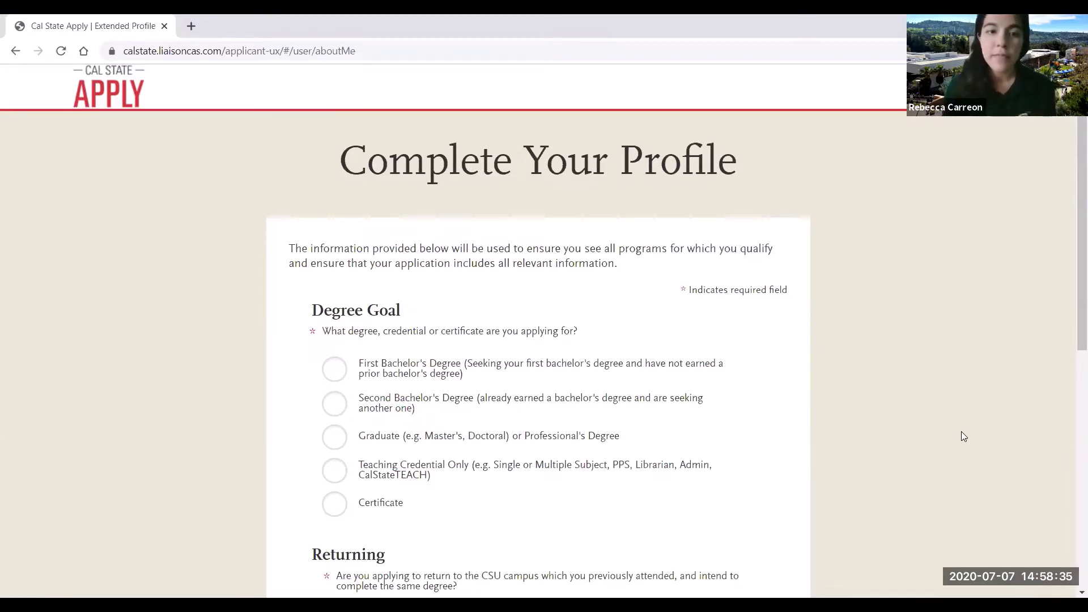
{"action": "scroll", "coordinate": [961, 436], "scroll_direction": "down", "scroll_amount": 1}
{"action": "scroll", "coordinate": [967, 418], "scroll_direction": "down", "scroll_amount": 1}
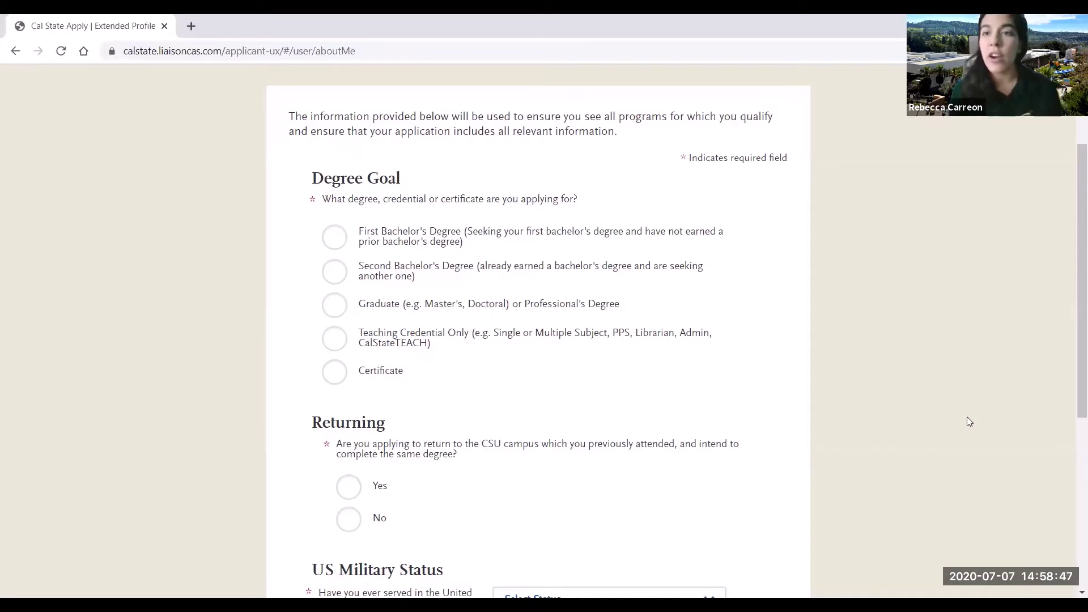
{"action": "left_click", "coordinate": [334, 238]}
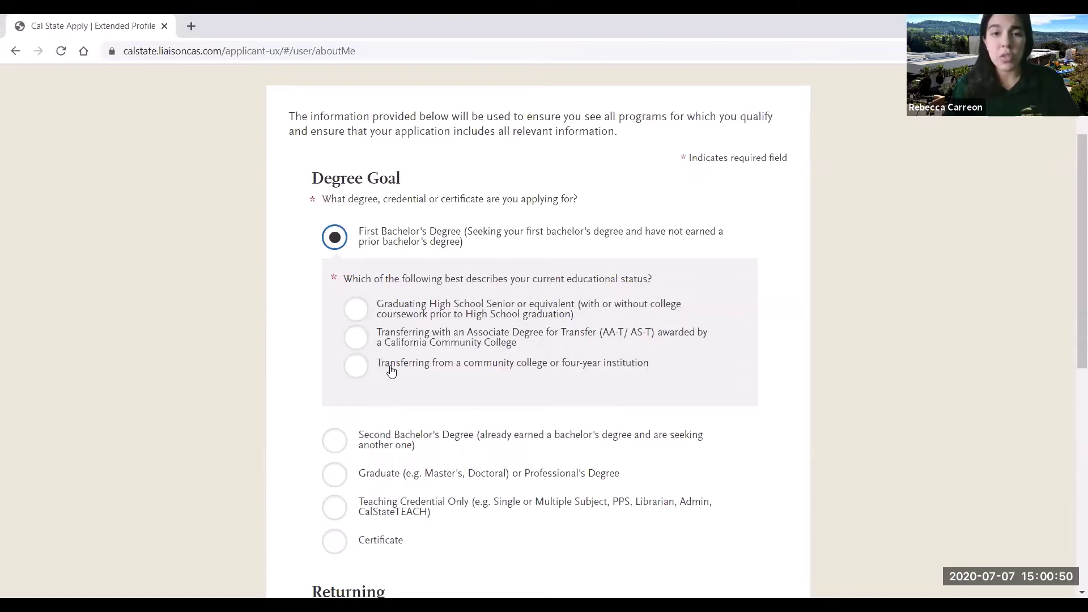
Step: Set the educational status to transferring with an Associate Degree for Transfer from Rio Hondo College in Business Administration
{"action": "left_click", "coordinate": [357, 339]}
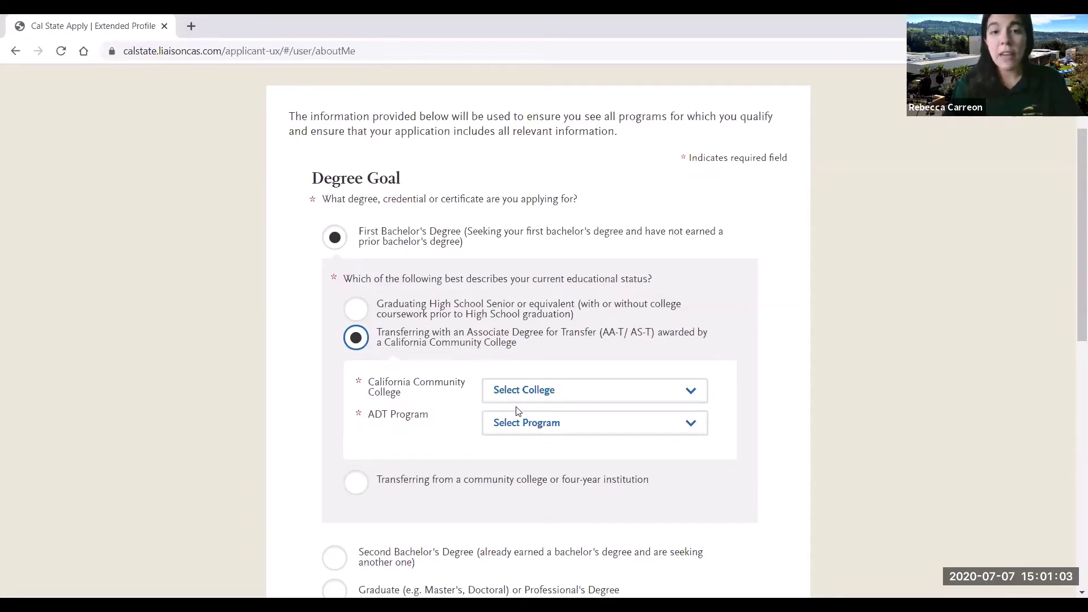
{"action": "left_click", "coordinate": [535, 403]}
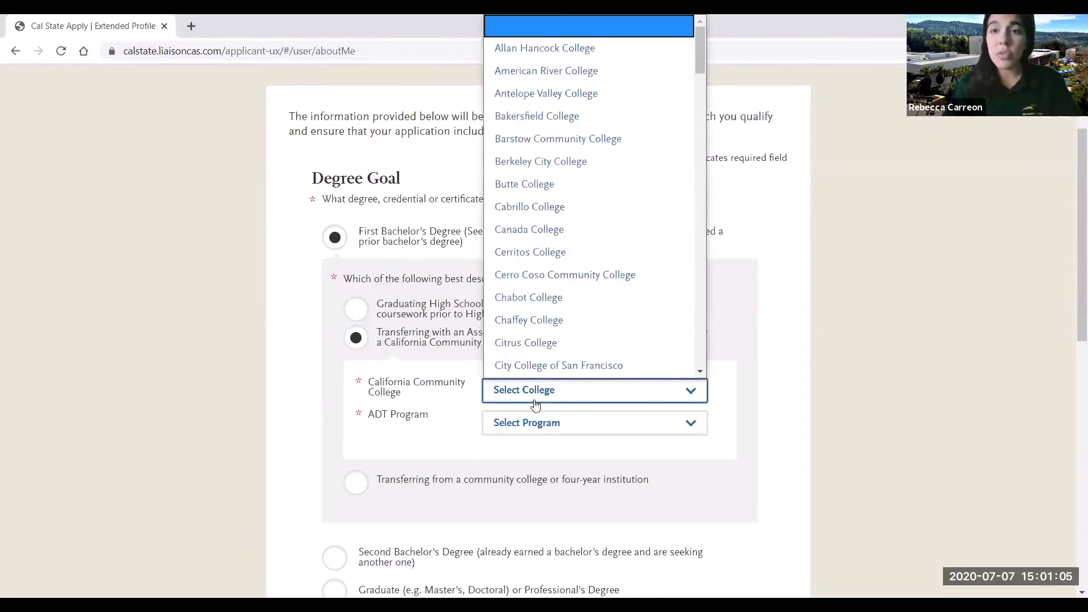
{"action": "scroll", "coordinate": [567, 281], "scroll_direction": "down", "scroll_amount": 10}
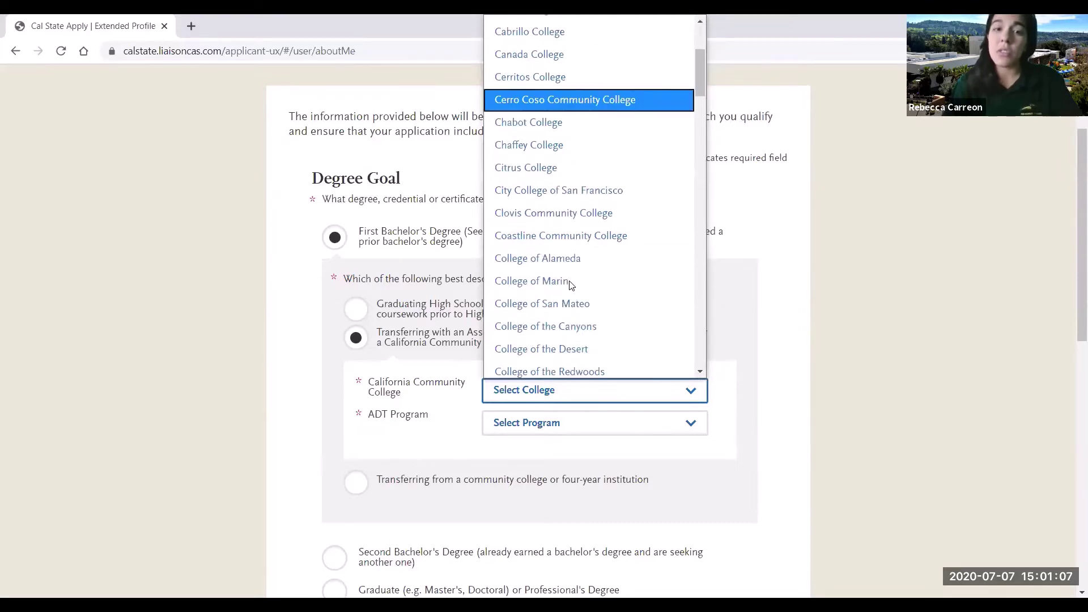
{"action": "scroll", "coordinate": [569, 283], "scroll_direction": "down", "scroll_amount": 18}
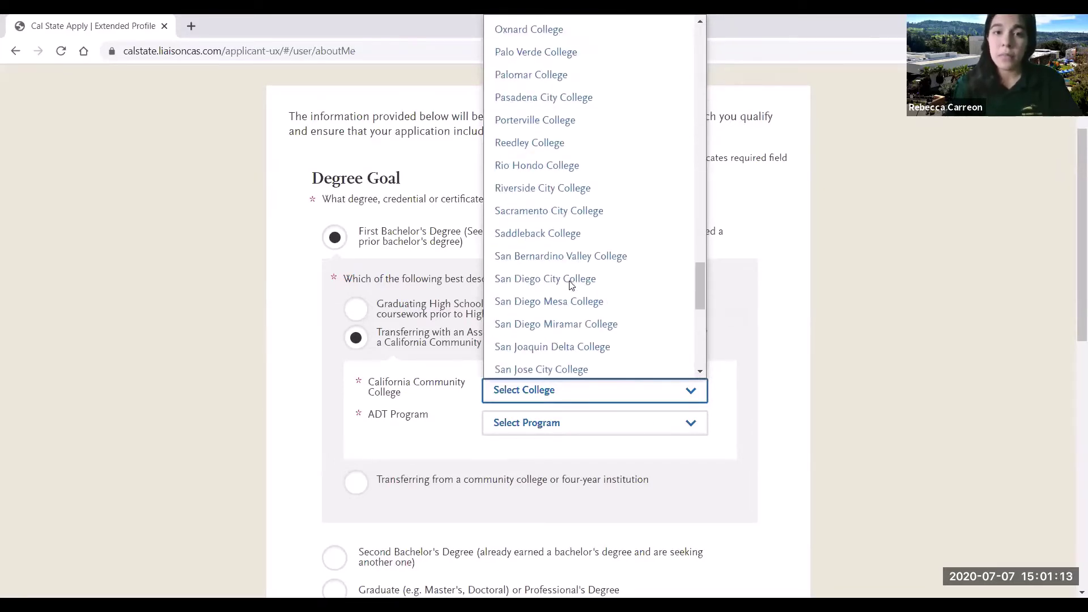
{"action": "left_click", "coordinate": [542, 165]}
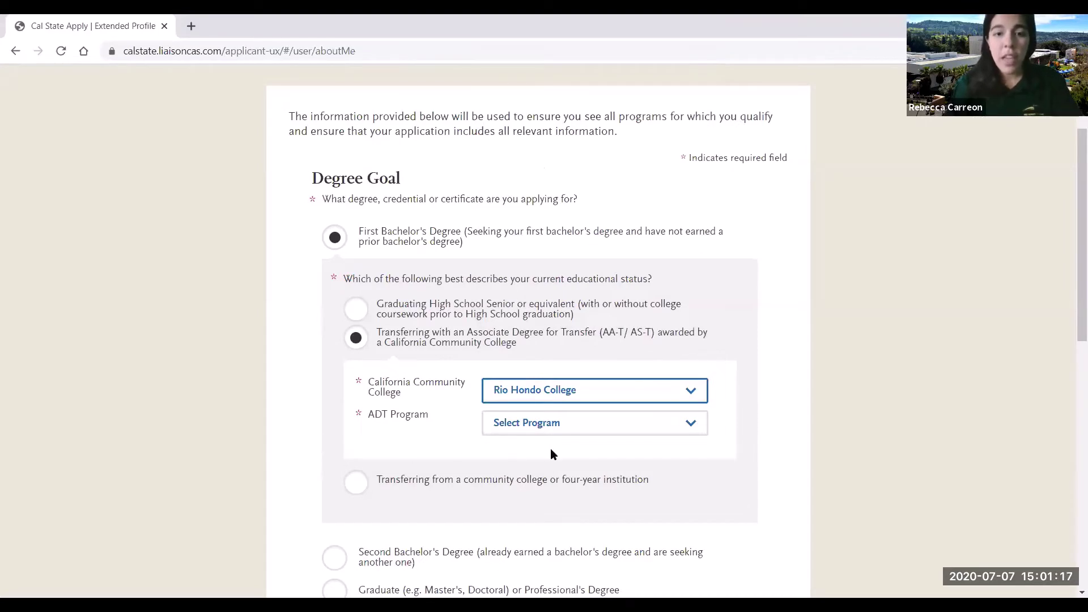
{"action": "left_click", "coordinate": [589, 435]}
{"action": "scroll", "coordinate": [565, 329], "scroll_direction": "down", "scroll_amount": 1}
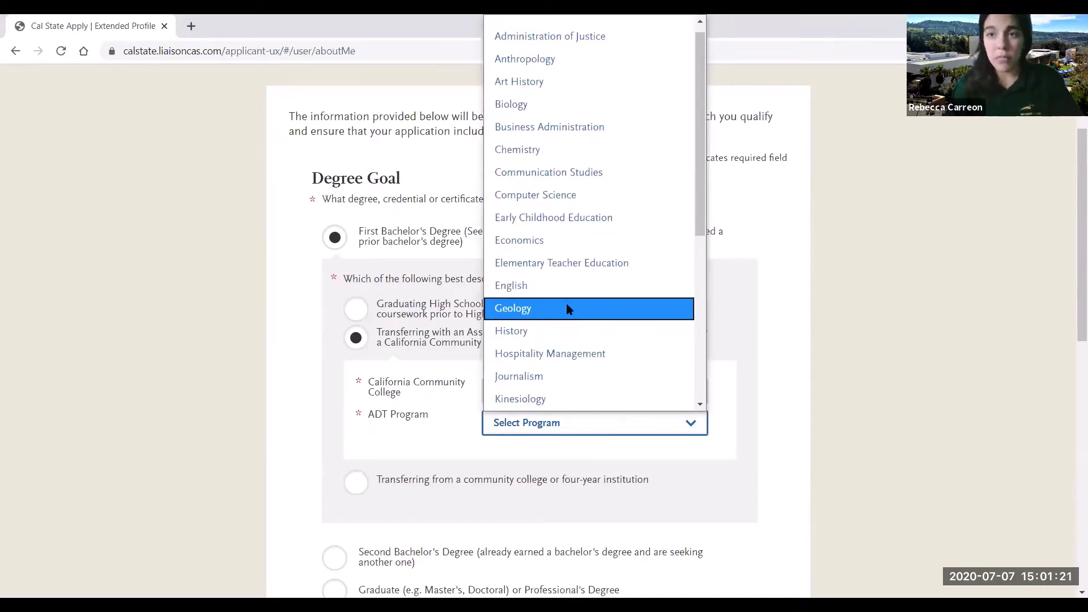
{"action": "left_click", "coordinate": [542, 128]}
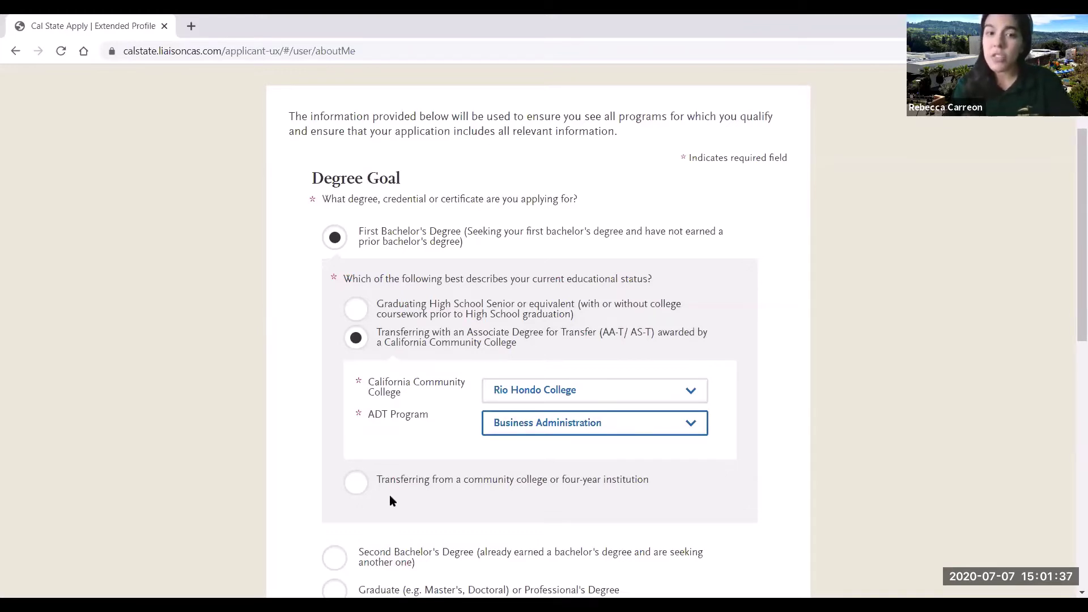
Step: Set the educational status to transferring from a community college or four-year institution with at least 60 semester or 90 quarter hours
{"action": "left_click", "coordinate": [357, 487]}
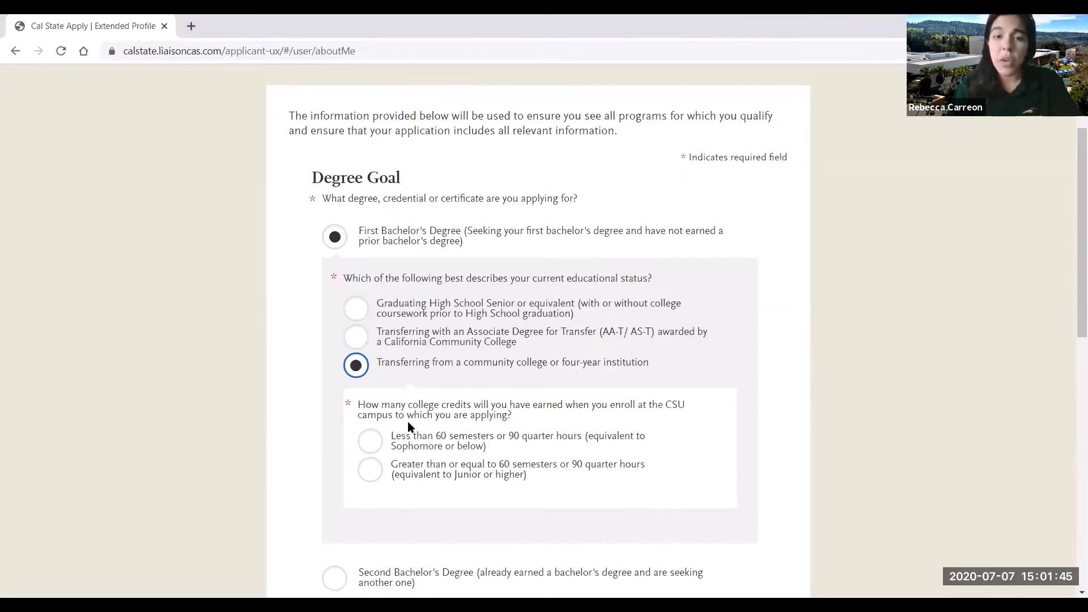
{"action": "scroll", "coordinate": [409, 425], "scroll_direction": "down", "scroll_amount": 1}
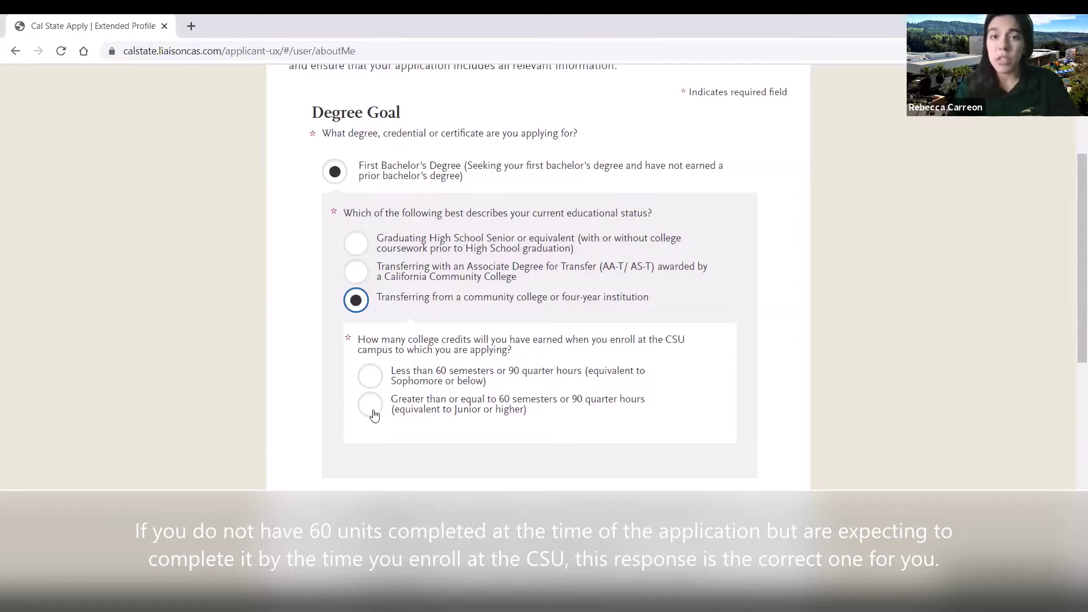
{"action": "left_click", "coordinate": [372, 406]}
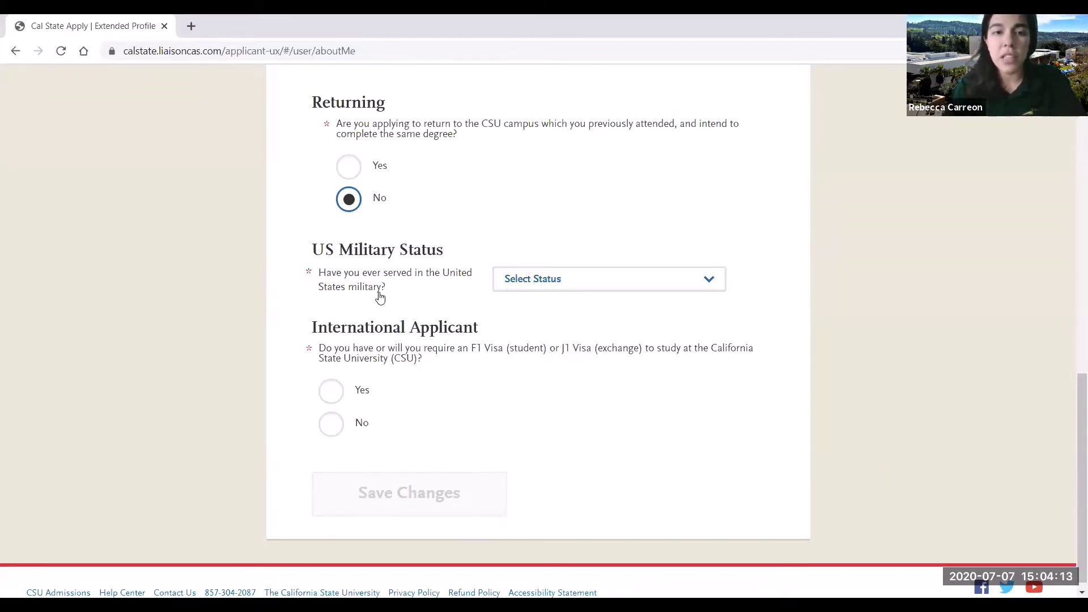
Step: Answer that there is no US military service and no F1 or J1 visa needed, and save the profile
{"action": "left_click", "coordinate": [573, 291]}
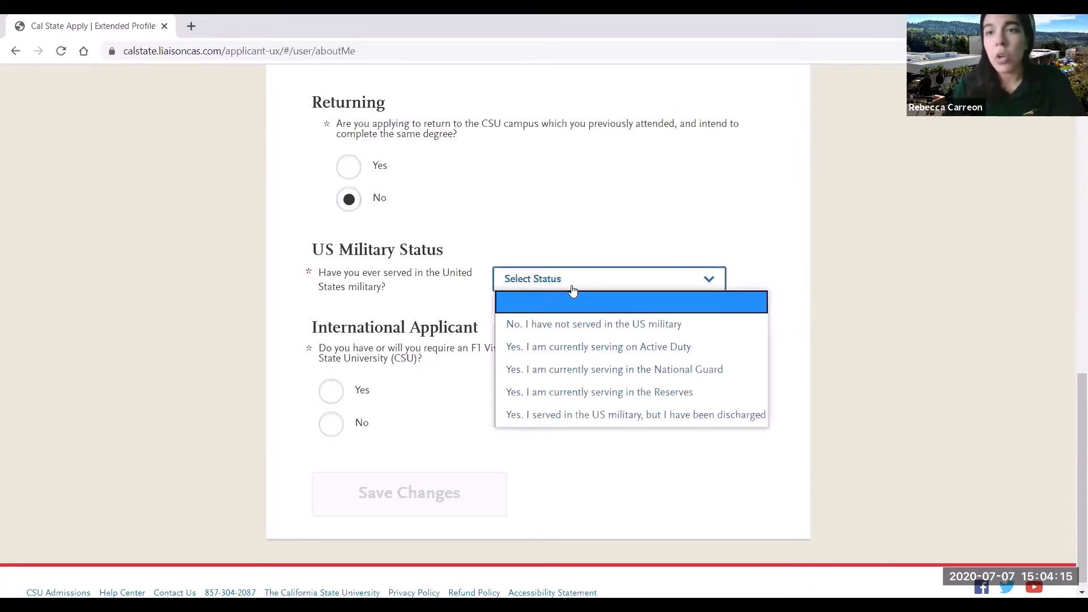
{"action": "left_click", "coordinate": [549, 317]}
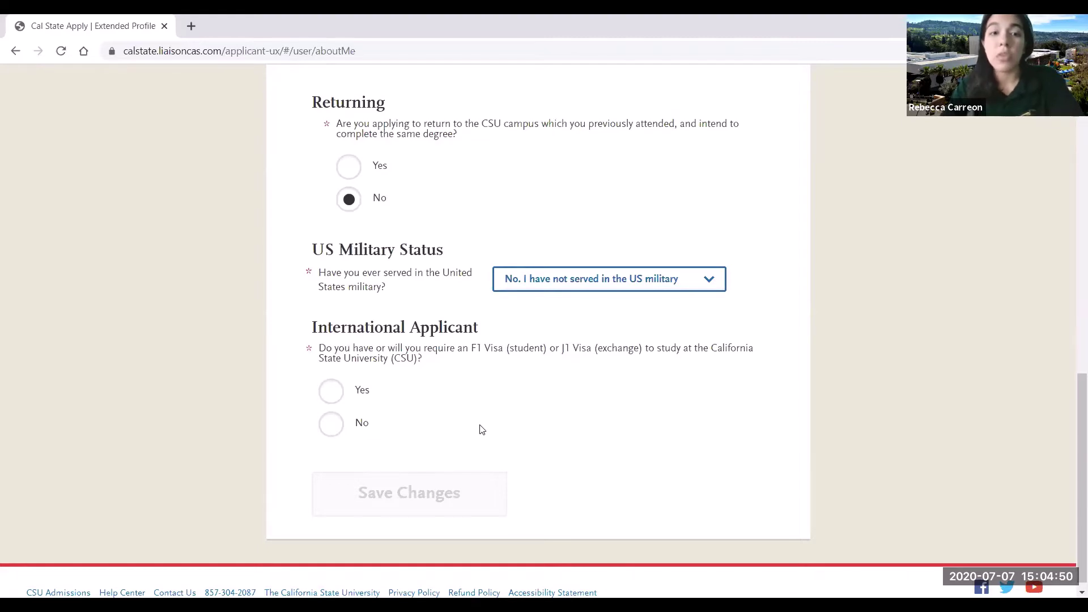
{"action": "left_click", "coordinate": [337, 426]}
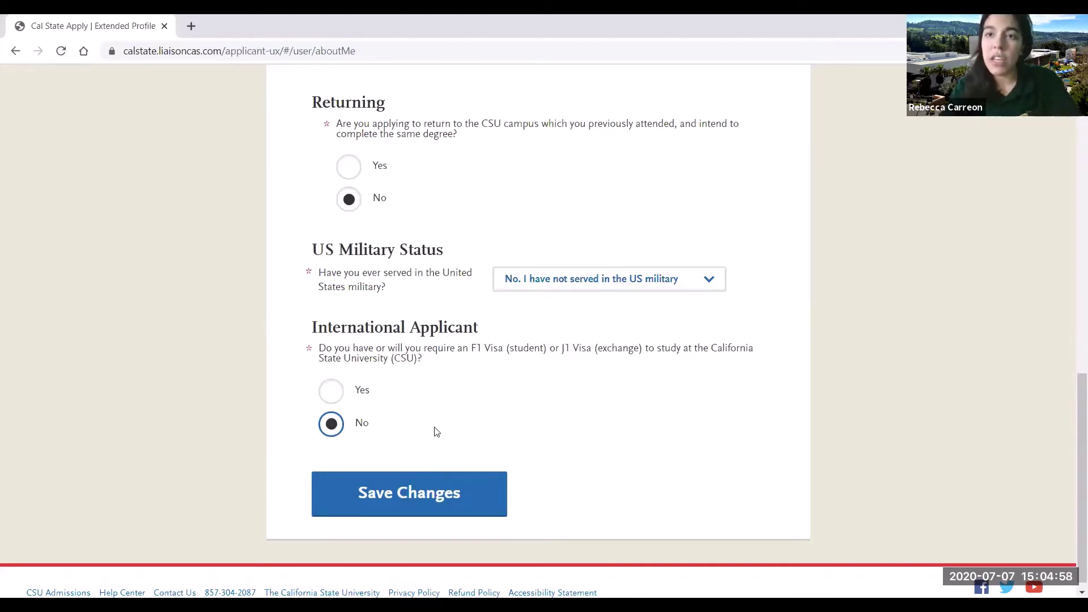
{"action": "left_click", "coordinate": [402, 489]}
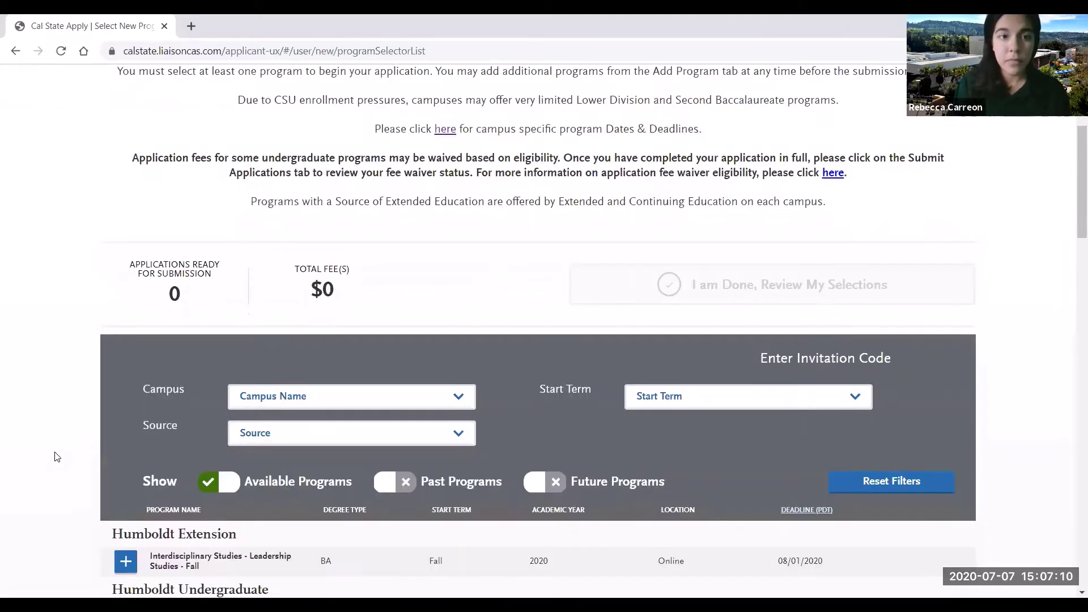
Step: Look over the list of available programs and the campus, source and start term filters above it
{"action": "scroll", "coordinate": [53, 454], "scroll_direction": "down", "scroll_amount": 2}
{"action": "scroll", "coordinate": [55, 456], "scroll_direction": "down", "scroll_amount": 1}
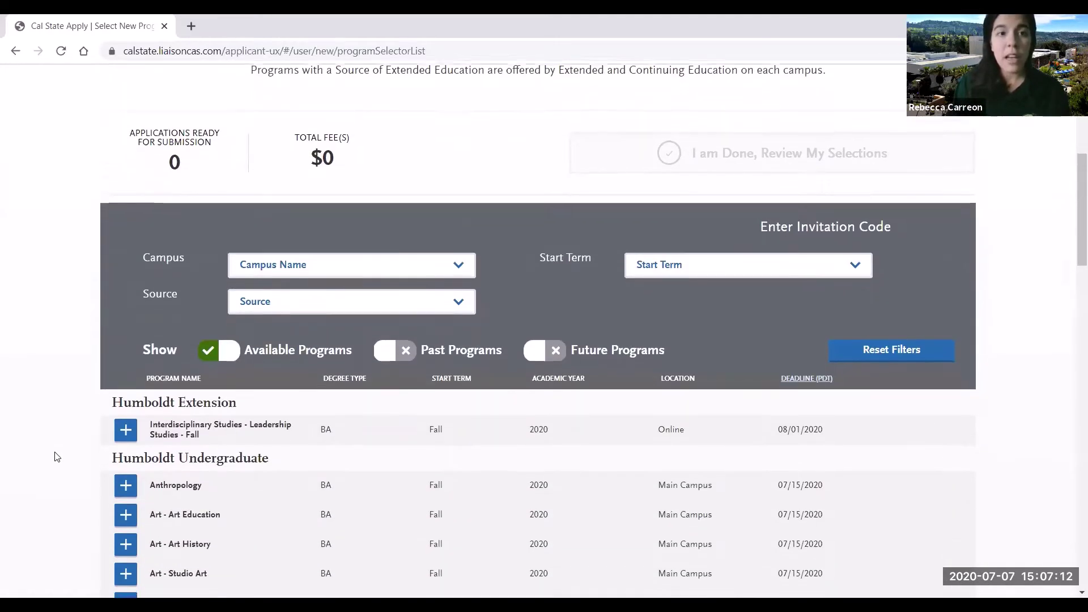
{"action": "scroll", "coordinate": [56, 457], "scroll_direction": "down", "scroll_amount": 1}
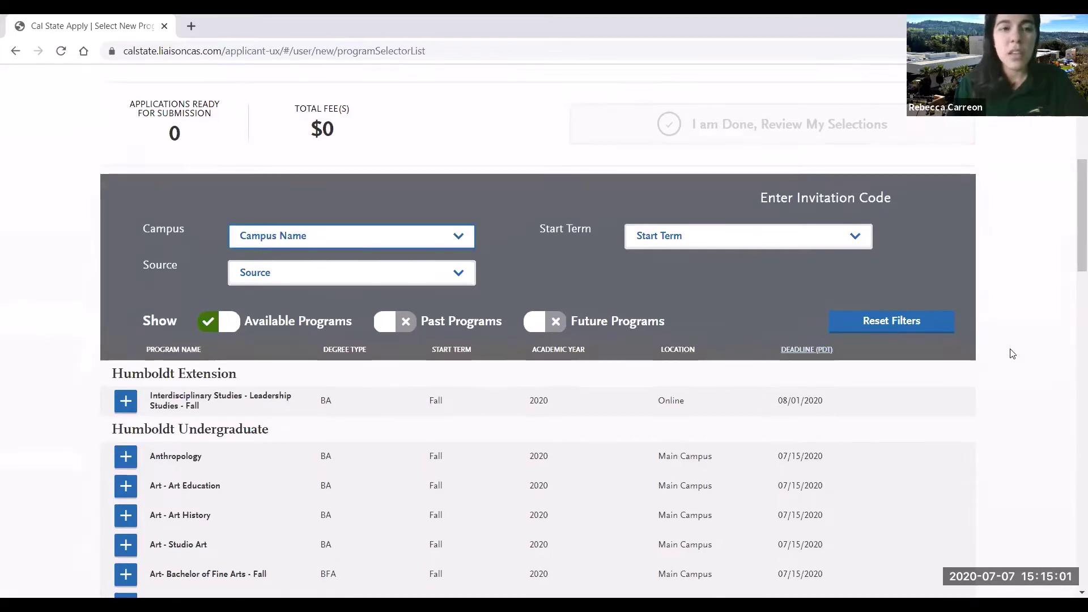
{"action": "scroll", "coordinate": [1008, 352], "scroll_direction": "down", "scroll_amount": 1}
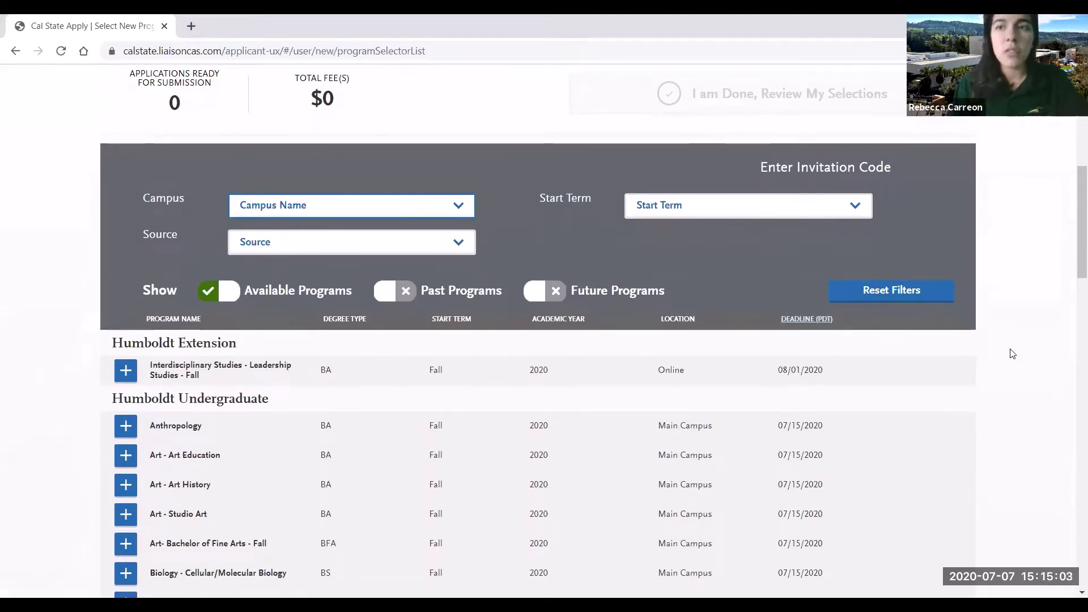
{"action": "scroll", "coordinate": [1011, 353], "scroll_direction": "down", "scroll_amount": 1}
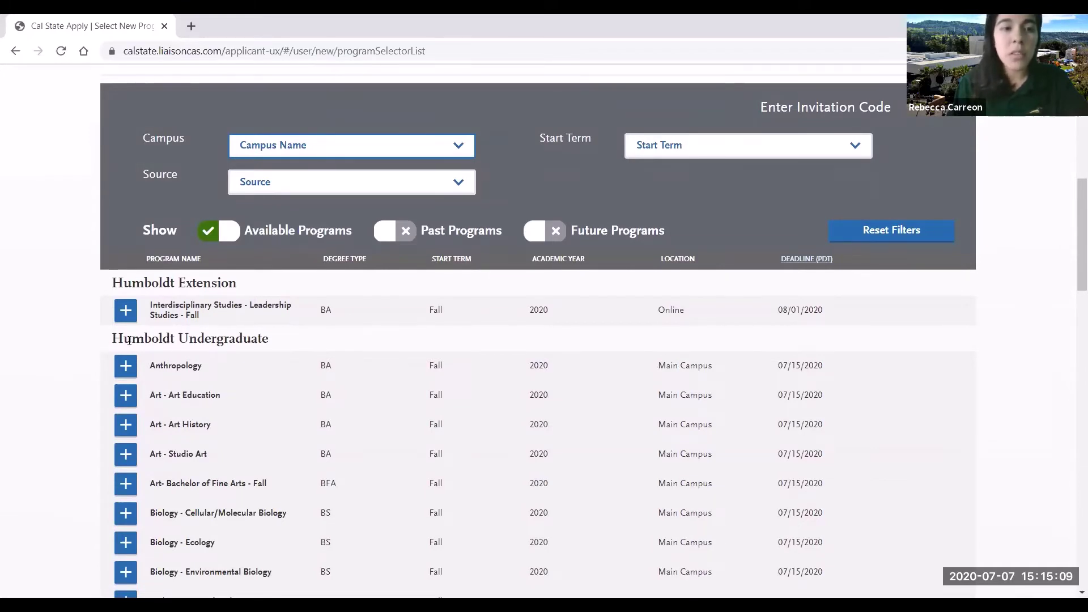
{"action": "scroll", "coordinate": [58, 360], "scroll_direction": "up", "scroll_amount": 2}
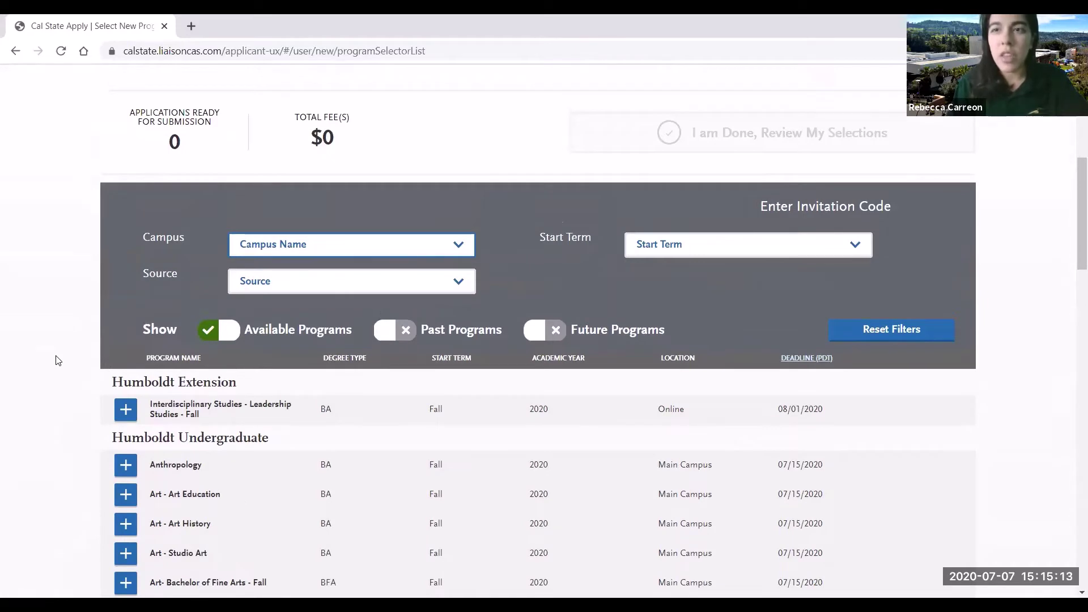
{"action": "scroll", "coordinate": [58, 360], "scroll_direction": "up", "scroll_amount": 1}
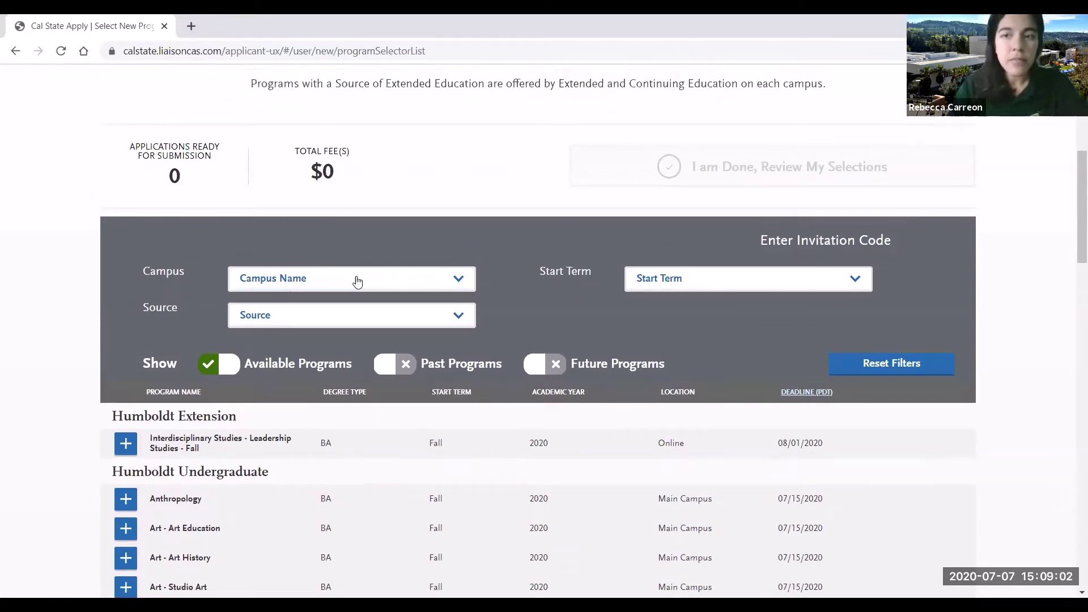
Step: Filter the programs by the Cal State San Marcos campus and add the Sociology - Spring program
{"action": "left_click", "coordinate": [357, 281]}
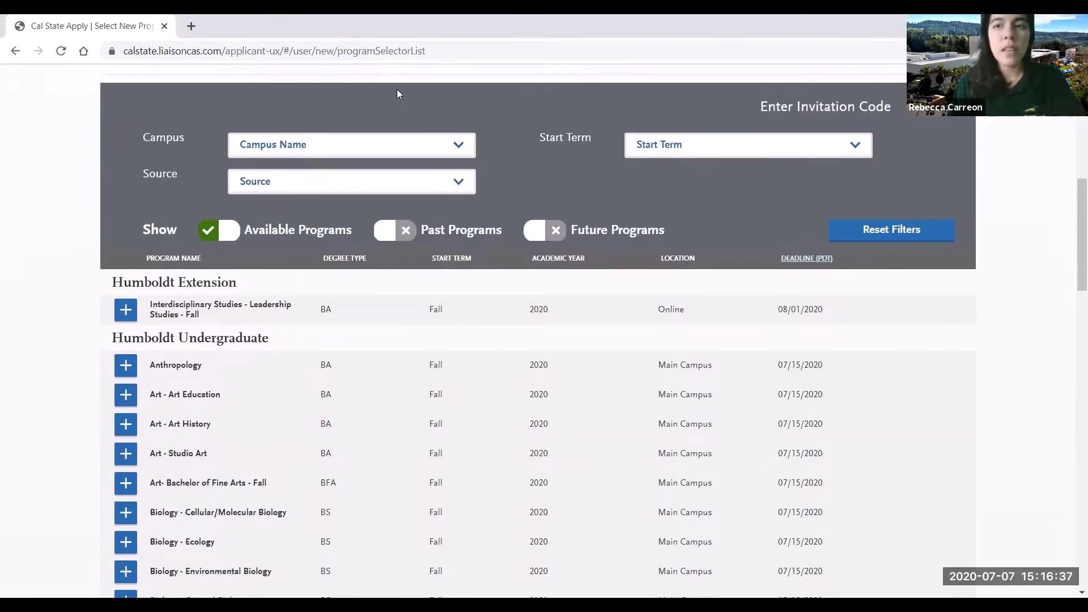
{"action": "left_click", "coordinate": [292, 146]}
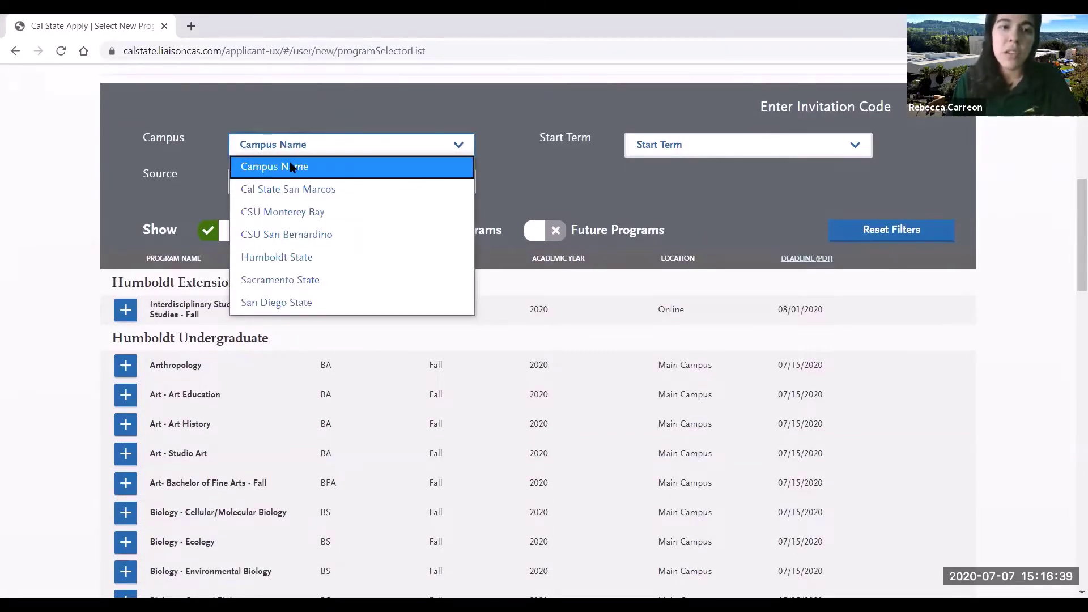
{"action": "left_click", "coordinate": [282, 194]}
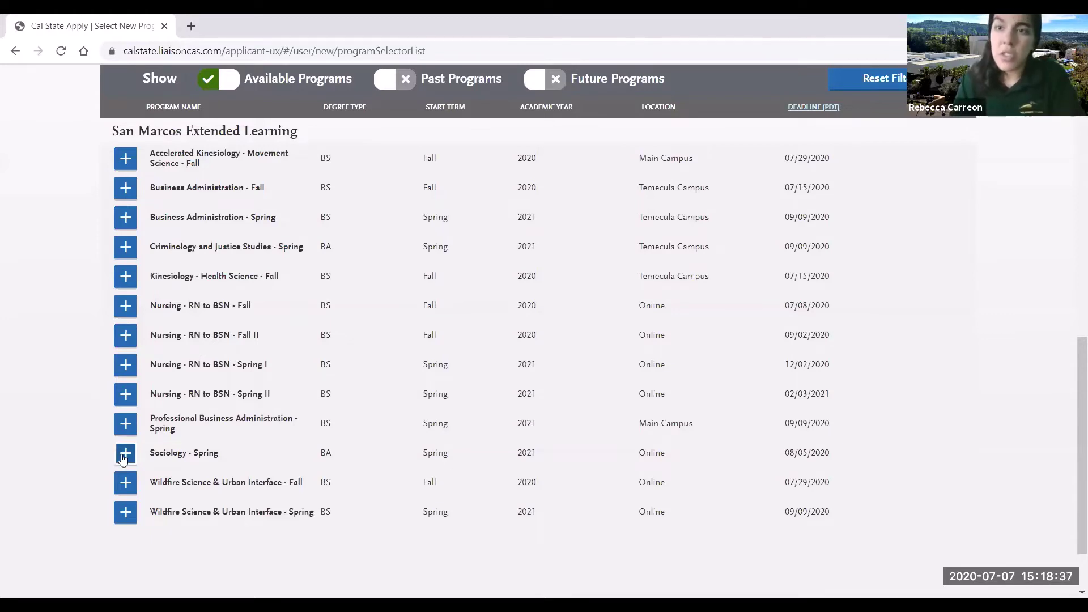
{"action": "left_click", "coordinate": [124, 457]}
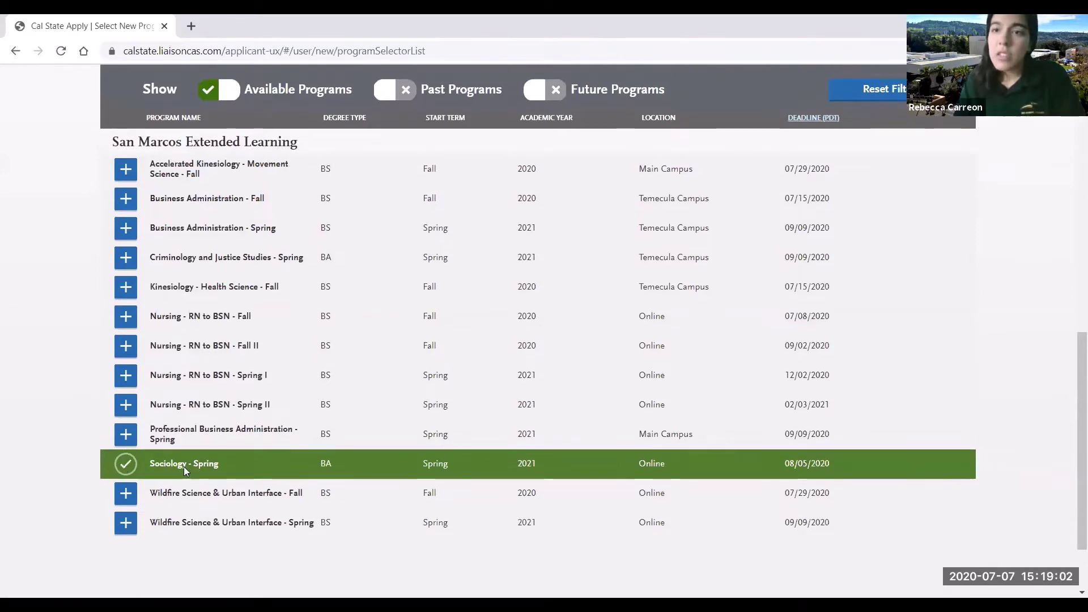
Step: Check the campus choices offered under the current filter and reset the program filters
{"action": "scroll", "coordinate": [42, 415], "scroll_direction": "up", "scroll_amount": 6}
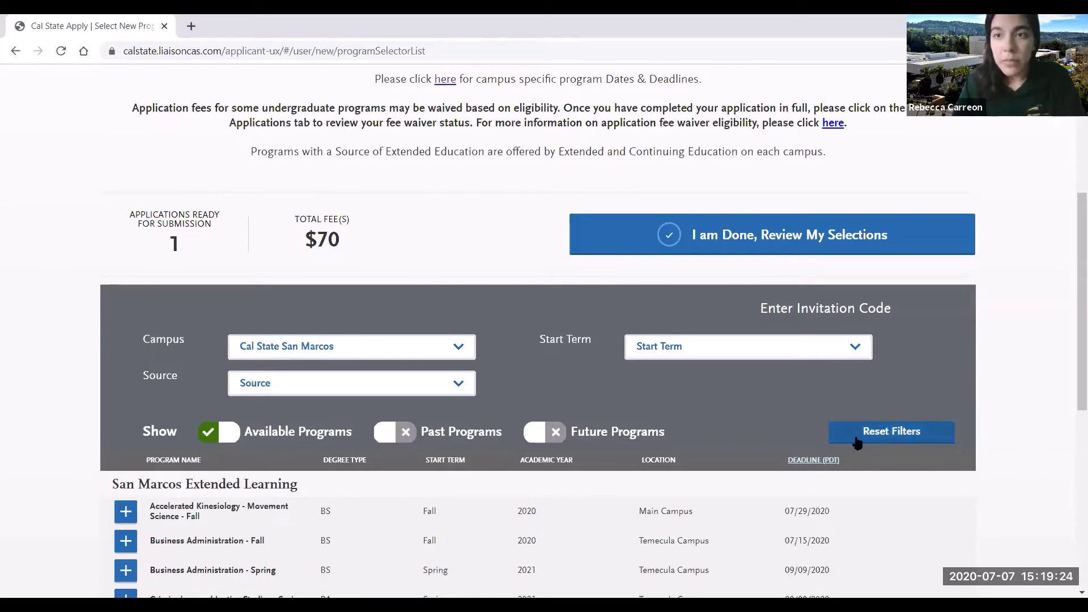
{"action": "left_click", "coordinate": [311, 347]}
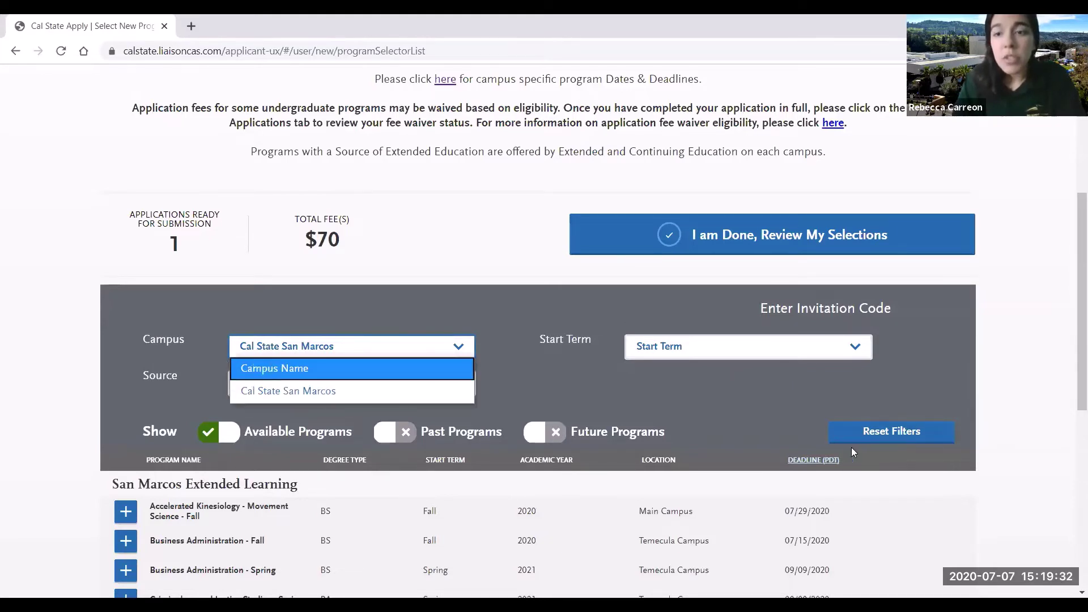
{"action": "left_click", "coordinate": [927, 442]}
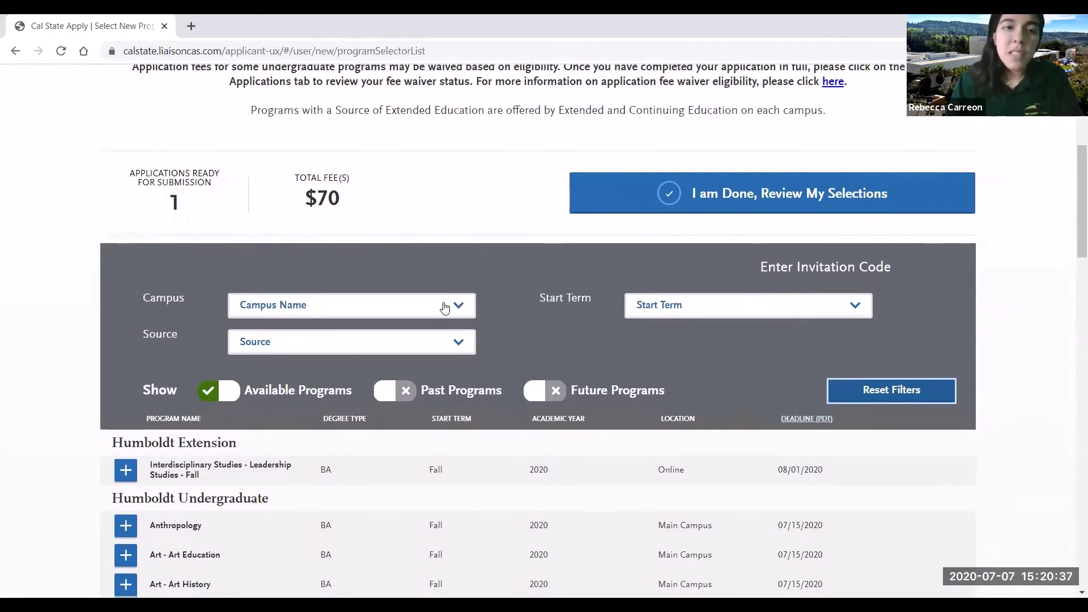
Step: Filter the programs by the CSU Monterey Bay campus and add the Computer Science Online program
{"action": "left_click", "coordinate": [445, 307]}
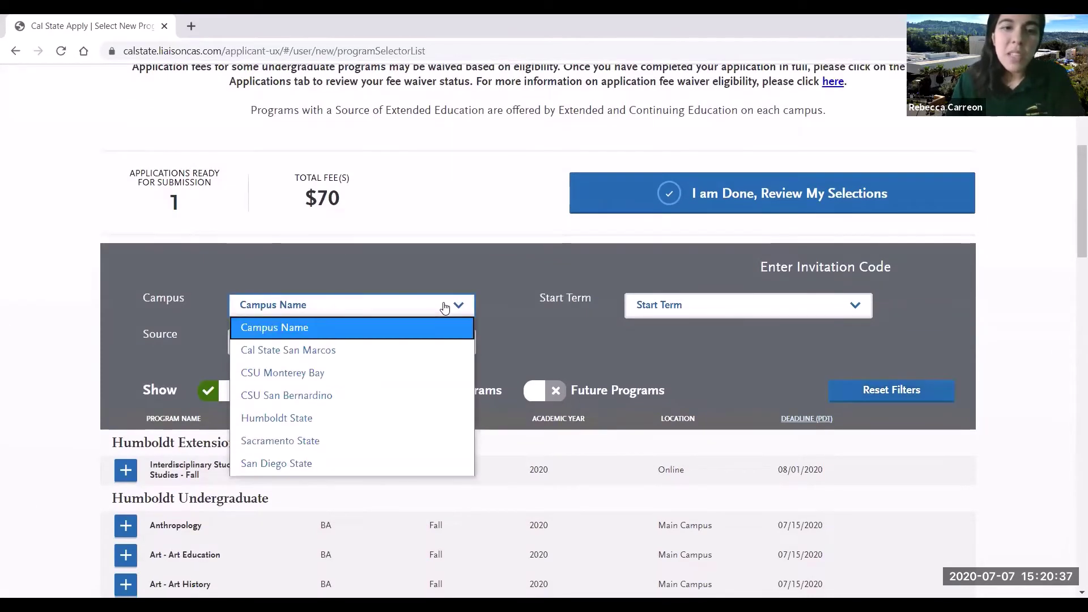
{"action": "left_click", "coordinate": [317, 373]}
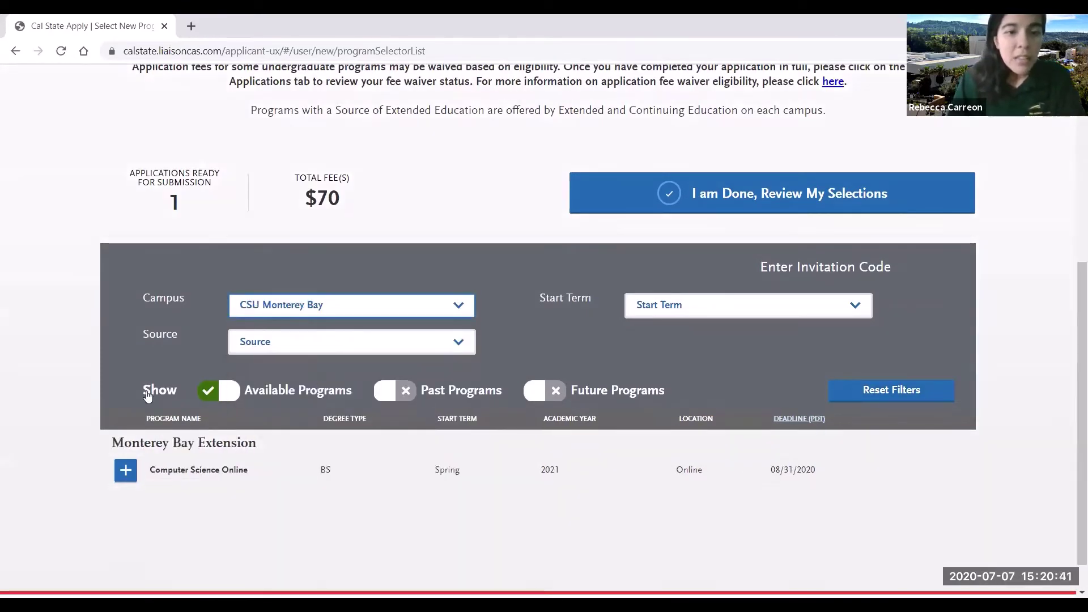
{"action": "scroll", "coordinate": [61, 384], "scroll_direction": "down", "scroll_amount": 1}
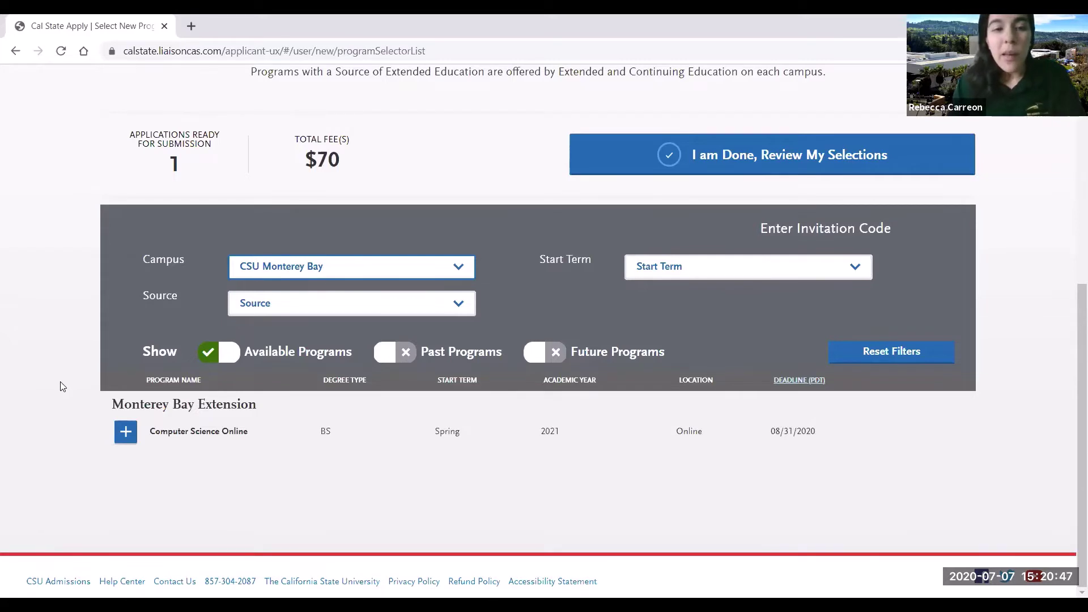
{"action": "left_click", "coordinate": [126, 433]}
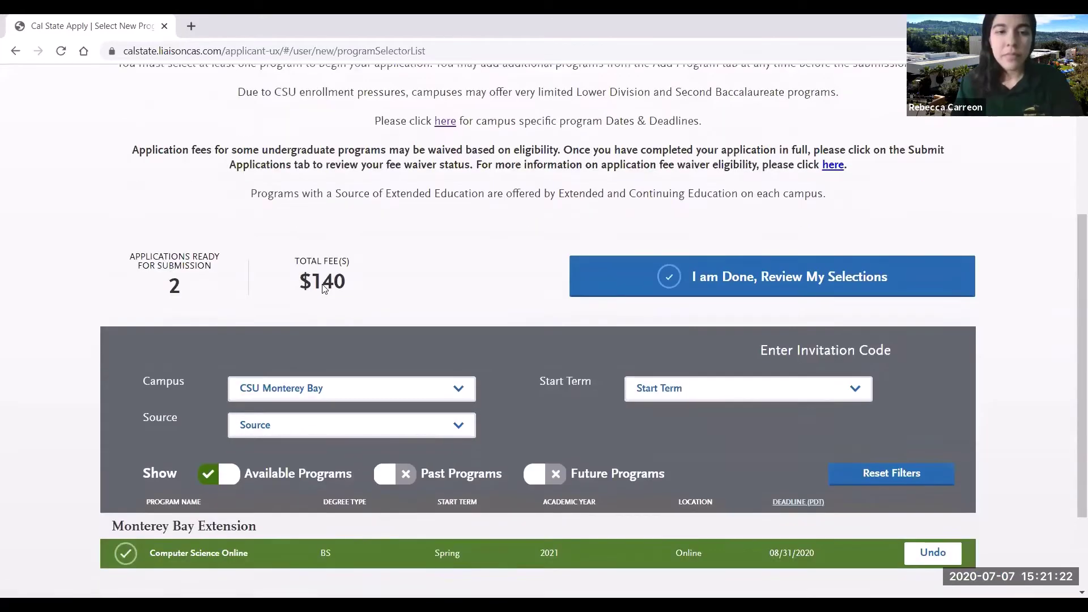
{"action": "scroll", "coordinate": [77, 305], "scroll_direction": "down", "scroll_amount": 2}
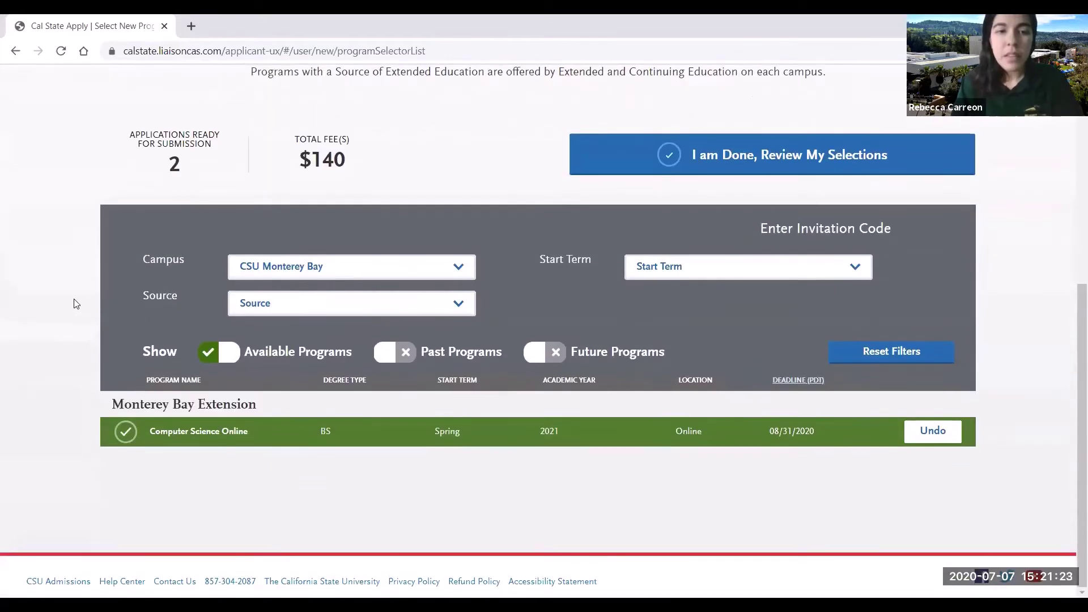
Step: Finish selecting programs, review the two program selections and continue to the application
{"action": "scroll", "coordinate": [76, 304], "scroll_direction": "up", "scroll_amount": 1}
{"action": "scroll", "coordinate": [73, 304], "scroll_direction": "up", "scroll_amount": 3}
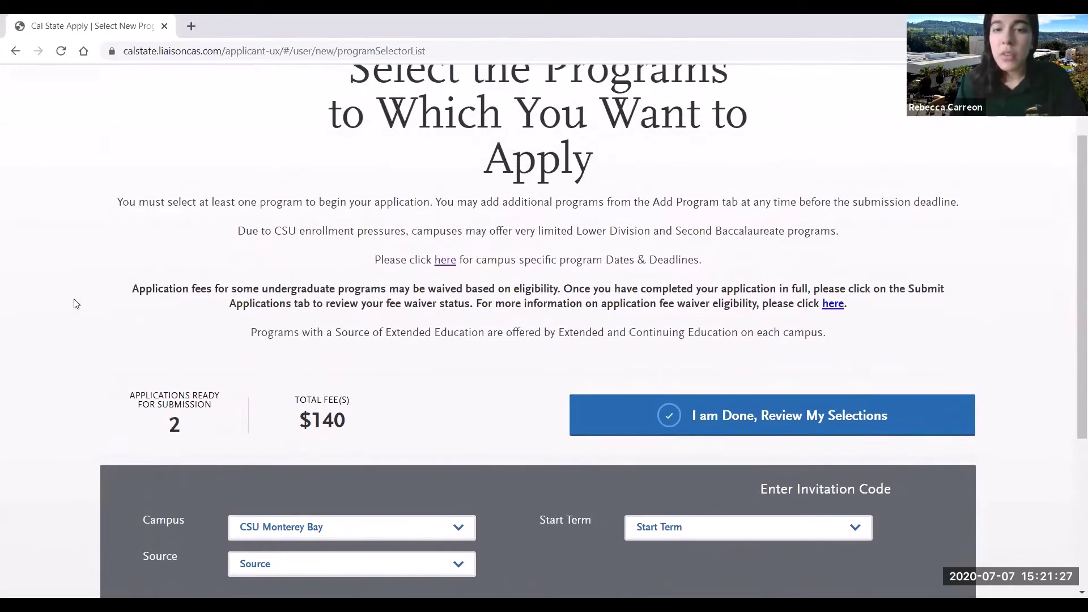
{"action": "left_click", "coordinate": [692, 419]}
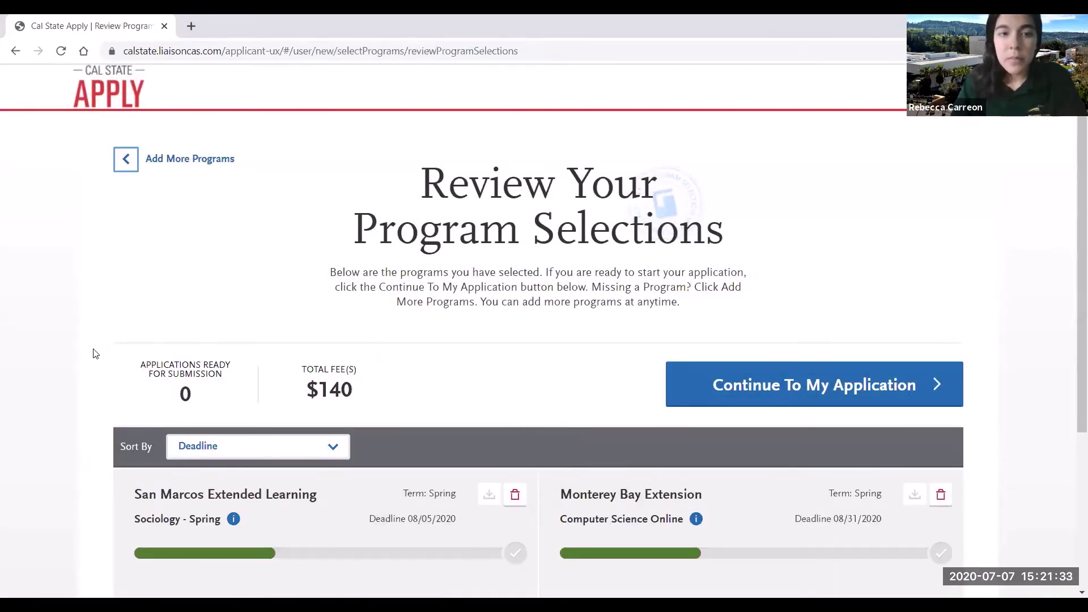
{"action": "scroll", "coordinate": [61, 387], "scroll_direction": "down", "scroll_amount": 3}
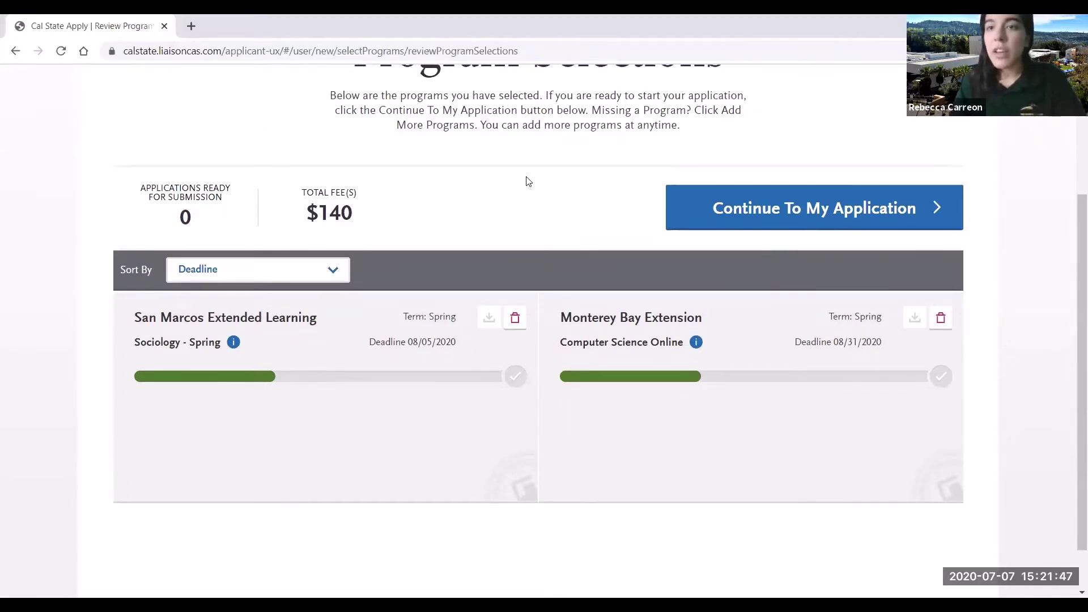
{"action": "left_click", "coordinate": [853, 210]}
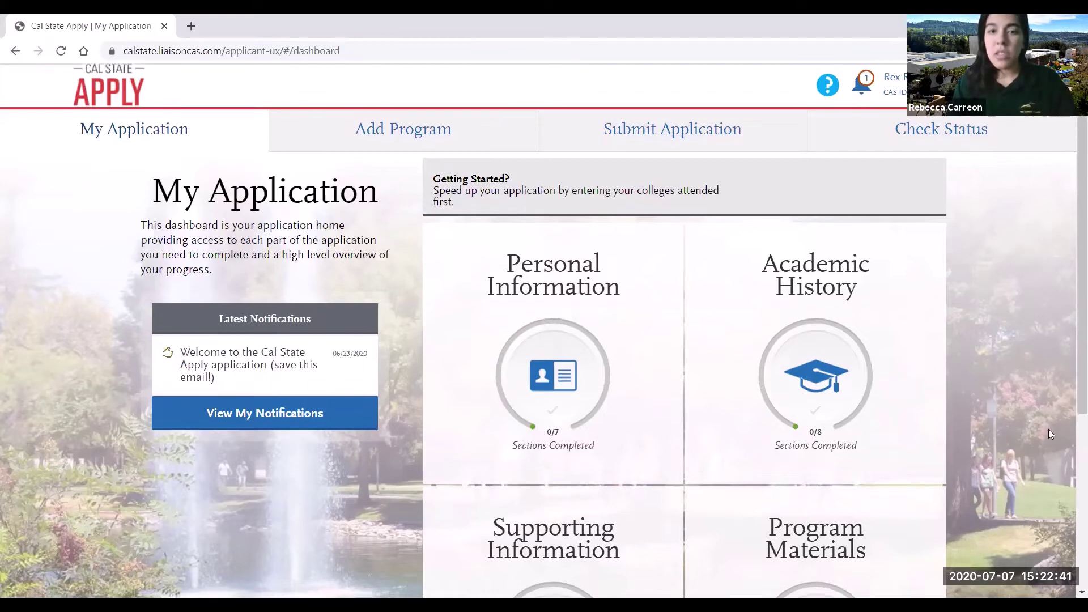
Step: Look over the application dashboard and the page for adding more programs
{"action": "scroll", "coordinate": [1048, 434], "scroll_direction": "down", "scroll_amount": 3}
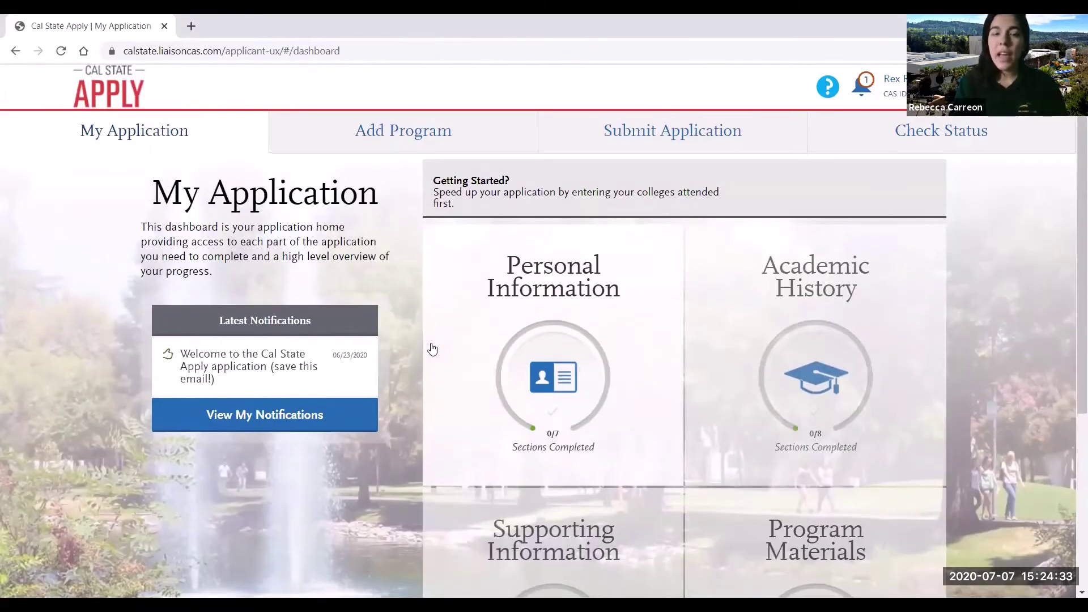
{"action": "left_click", "coordinate": [429, 142]}
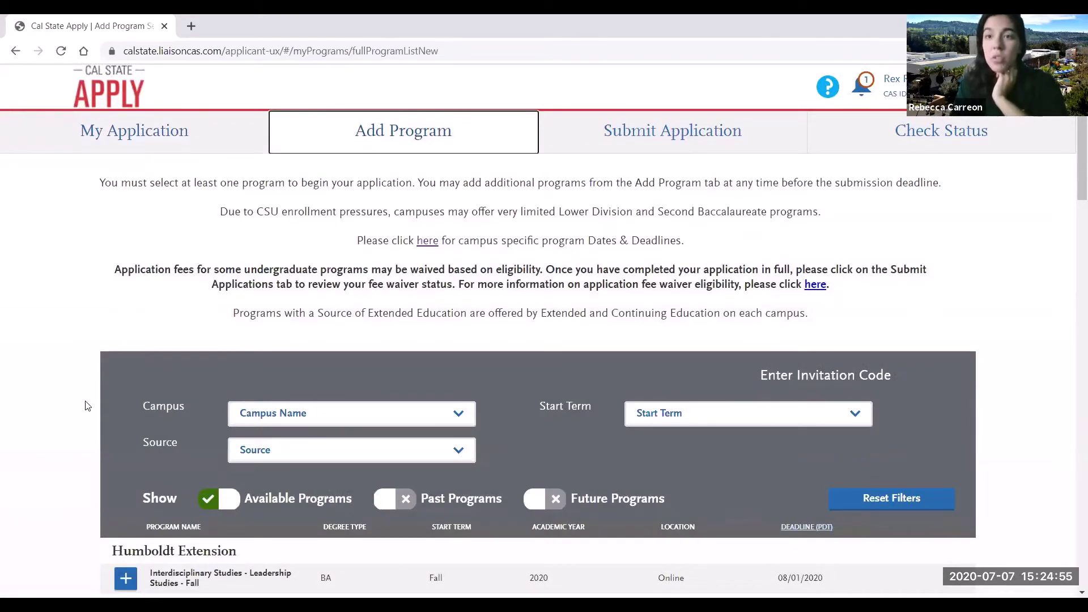
{"action": "scroll", "coordinate": [85, 406], "scroll_direction": "down", "scroll_amount": 1}
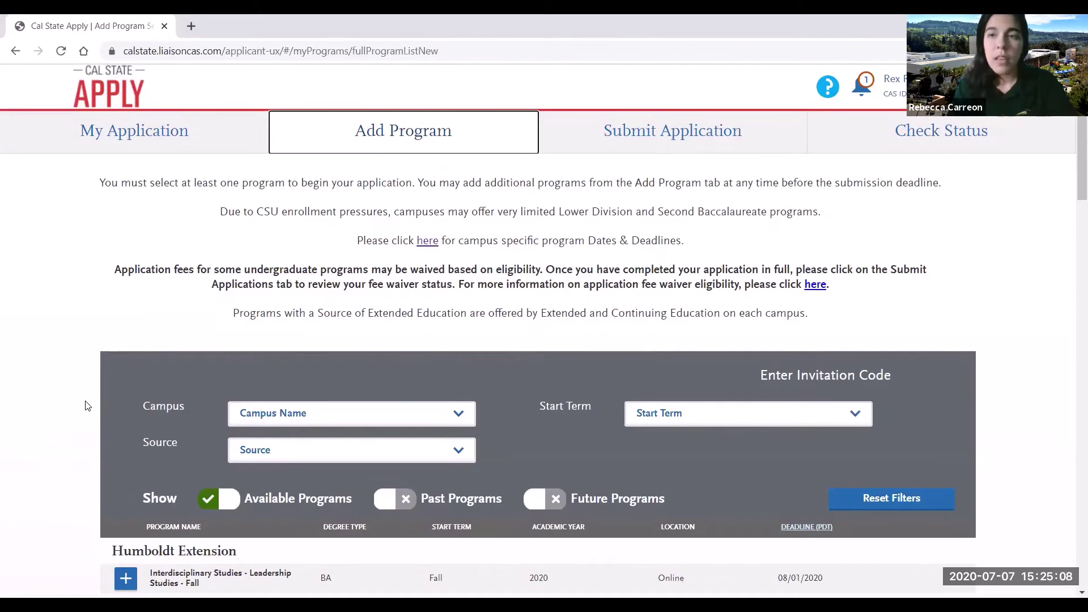
Step: Examine the selected programs on the submission page and check their application status and PDF download options
{"action": "left_click", "coordinate": [628, 132]}
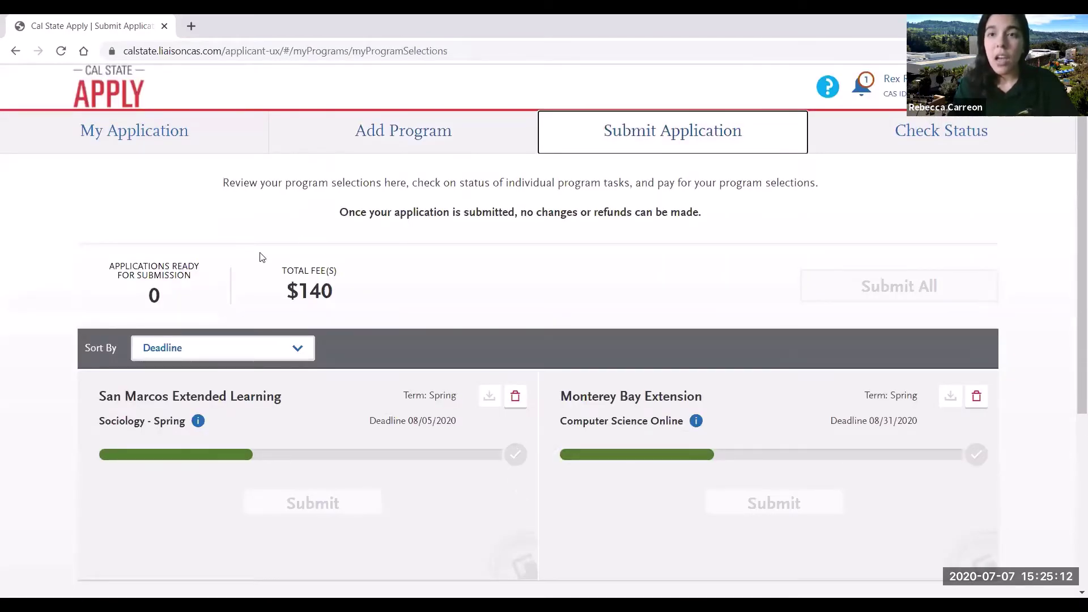
{"action": "scroll", "coordinate": [2, 442], "scroll_direction": "down", "scroll_amount": 2}
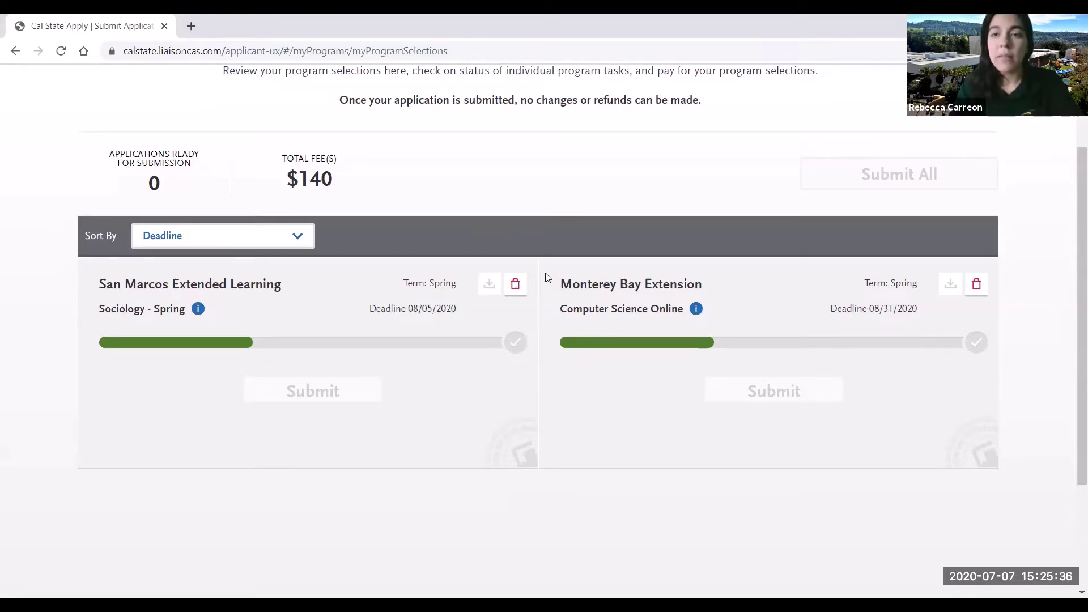
{"action": "scroll", "coordinate": [525, 238], "scroll_direction": "up", "scroll_amount": 3}
{"action": "left_click", "coordinate": [860, 138]}
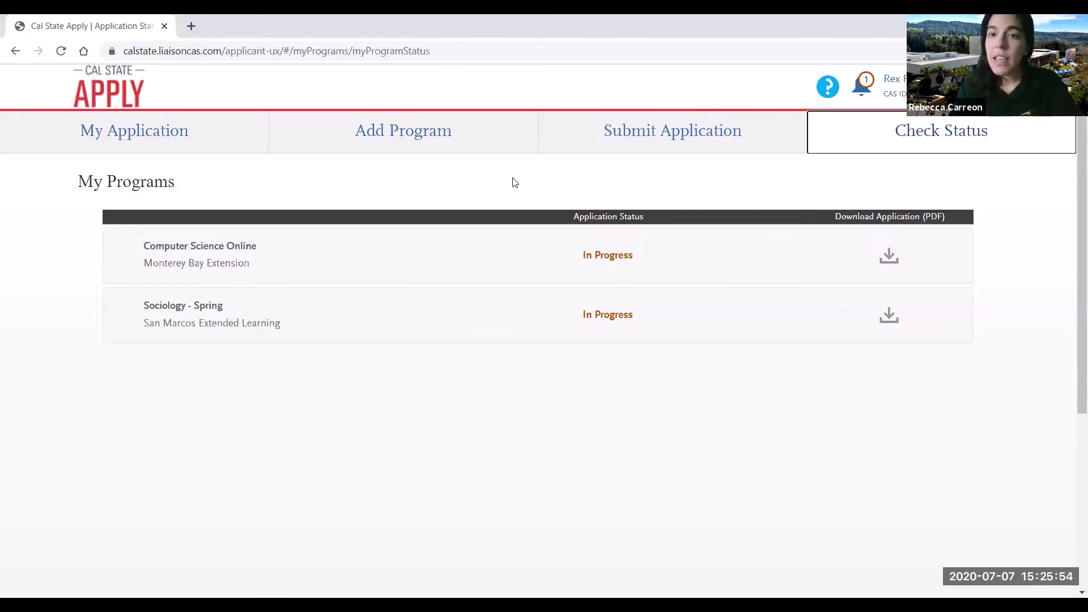
{"action": "left_click", "coordinate": [888, 257]}
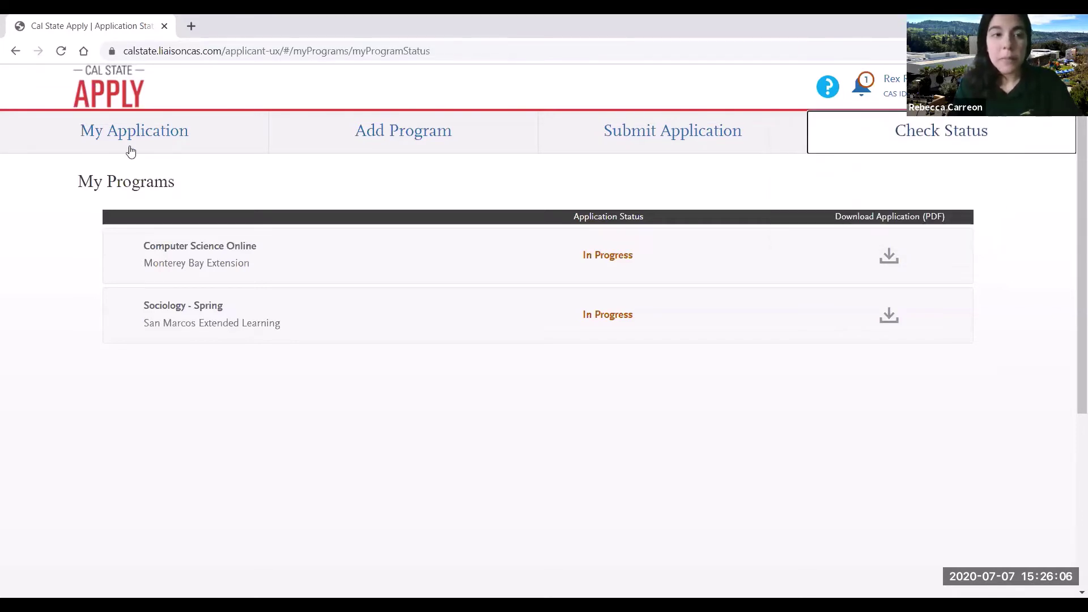
Step: Return to the My Application dashboard and open the Release Statement section under Personal Information
{"action": "left_click", "coordinate": [114, 142]}
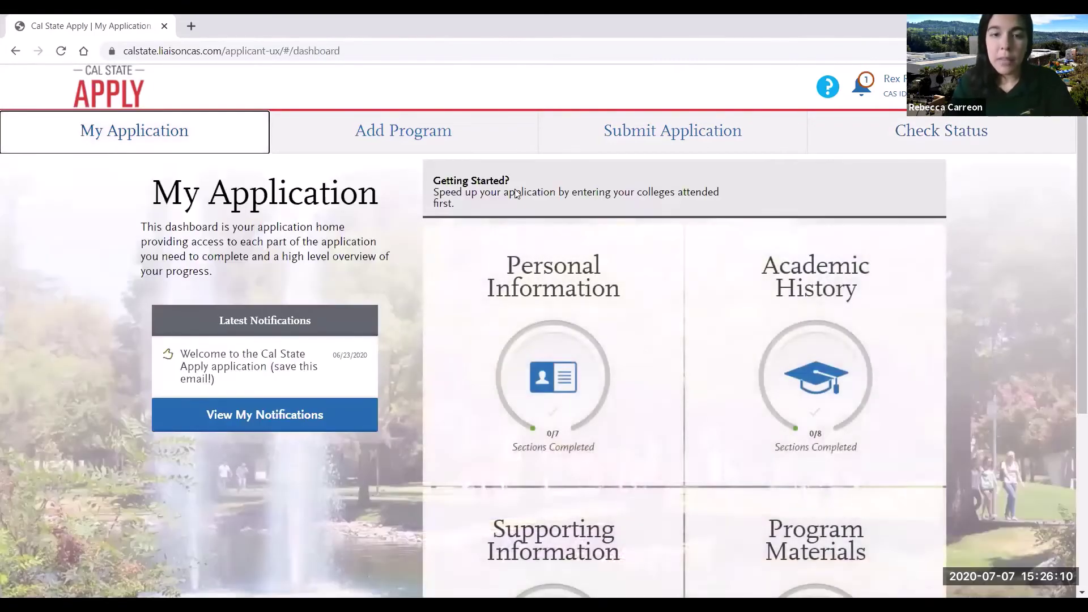
{"action": "scroll", "coordinate": [387, 482], "scroll_direction": "down", "scroll_amount": 3}
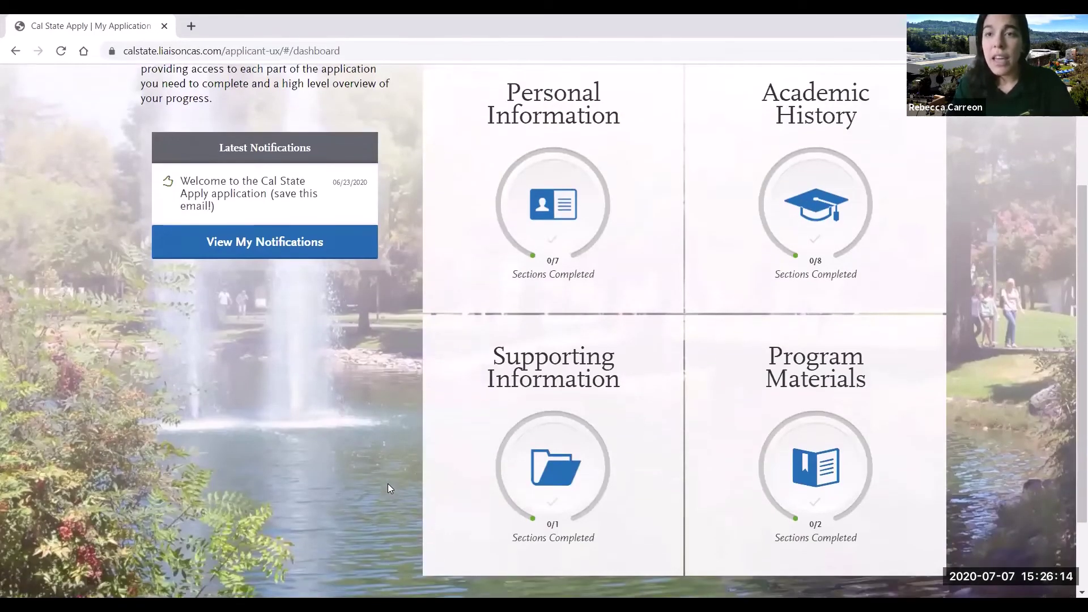
{"action": "scroll", "coordinate": [387, 484], "scroll_direction": "up", "scroll_amount": 1}
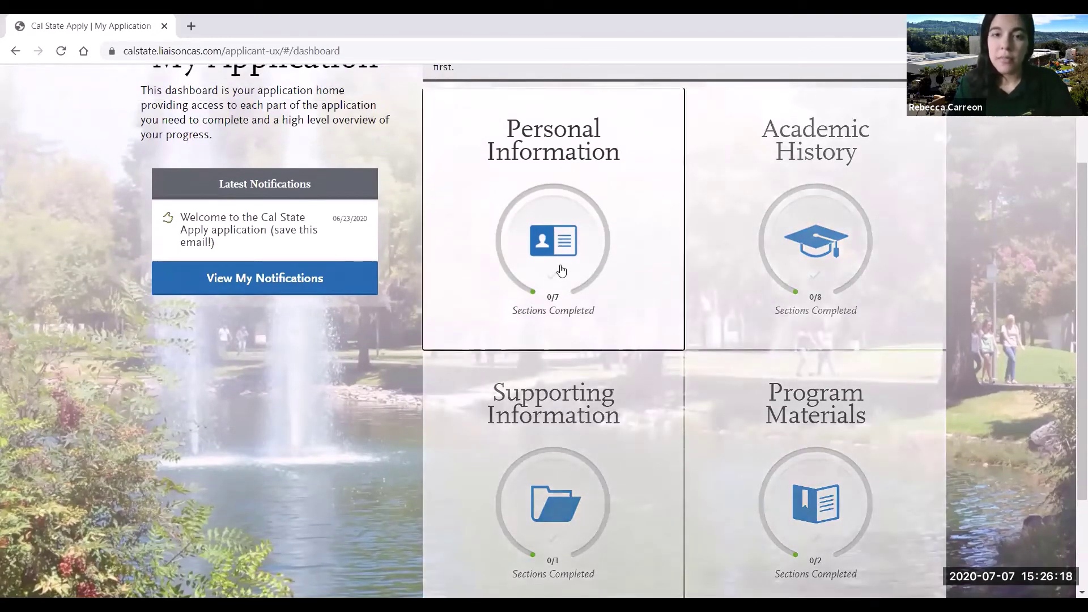
{"action": "left_click", "coordinate": [561, 271]}
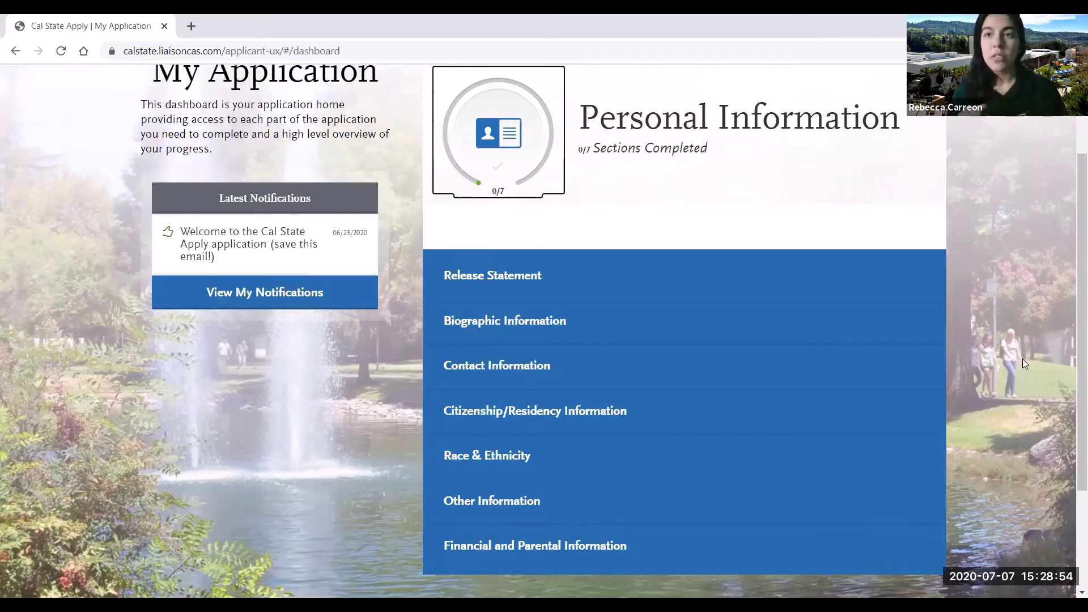
{"action": "left_click", "coordinate": [722, 277]}
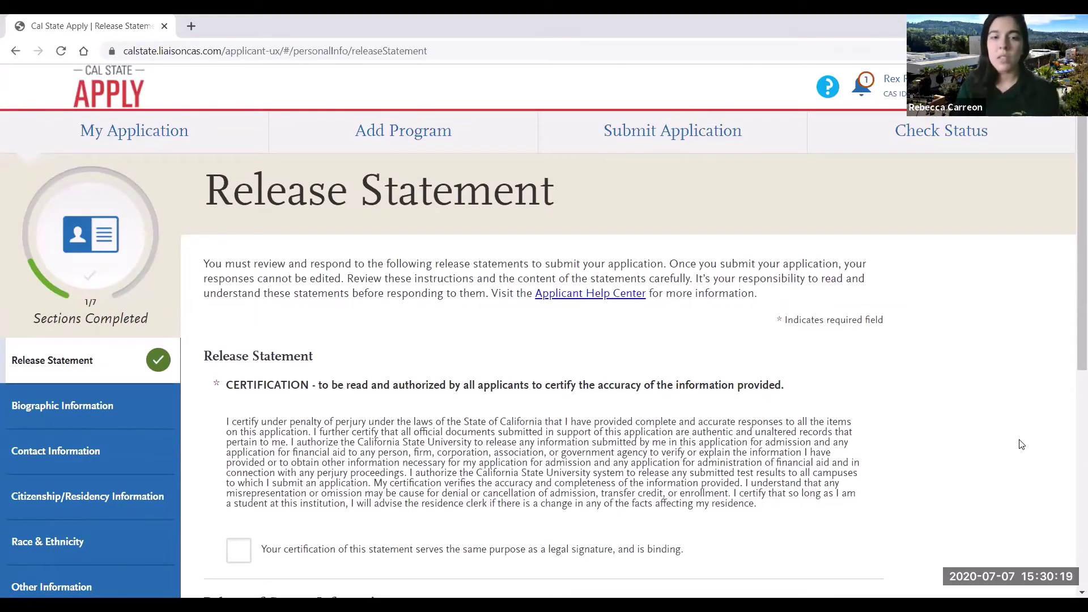
Step: Accept the certification, contact information and additional information releases, and save them to continue to the next section
{"action": "scroll", "coordinate": [1021, 444], "scroll_direction": "down", "scroll_amount": 2}
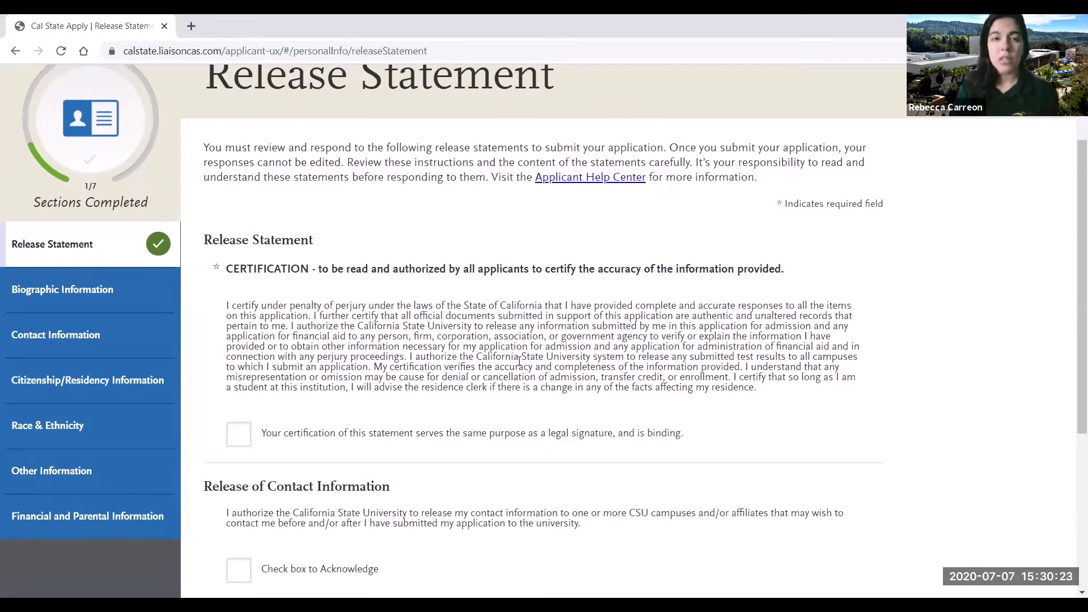
{"action": "scroll", "coordinate": [520, 361], "scroll_direction": "down", "scroll_amount": 2}
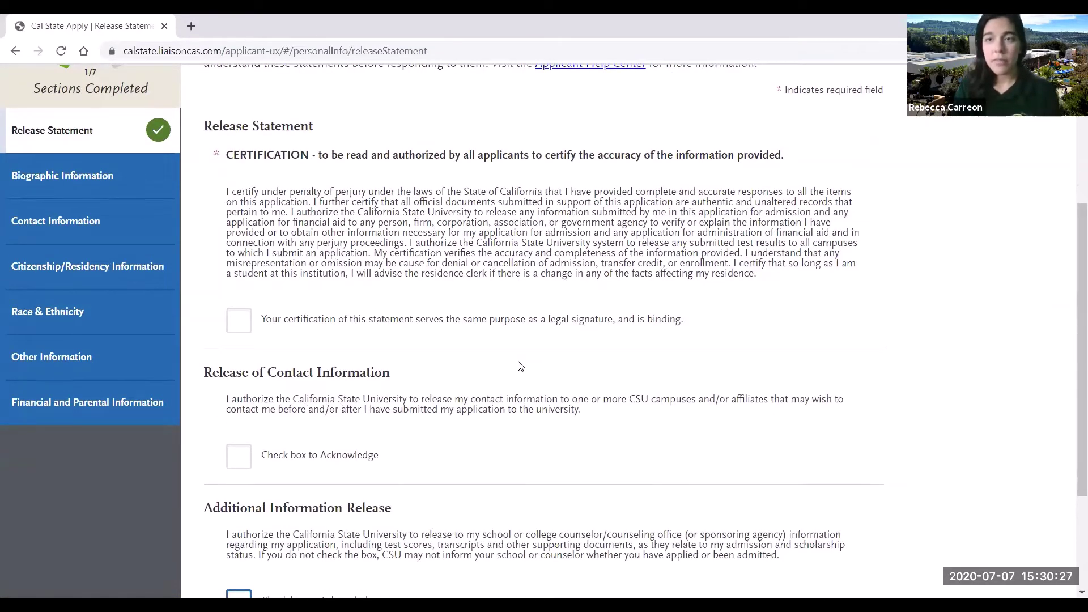
{"action": "scroll", "coordinate": [544, 430], "scroll_direction": "down", "scroll_amount": 1}
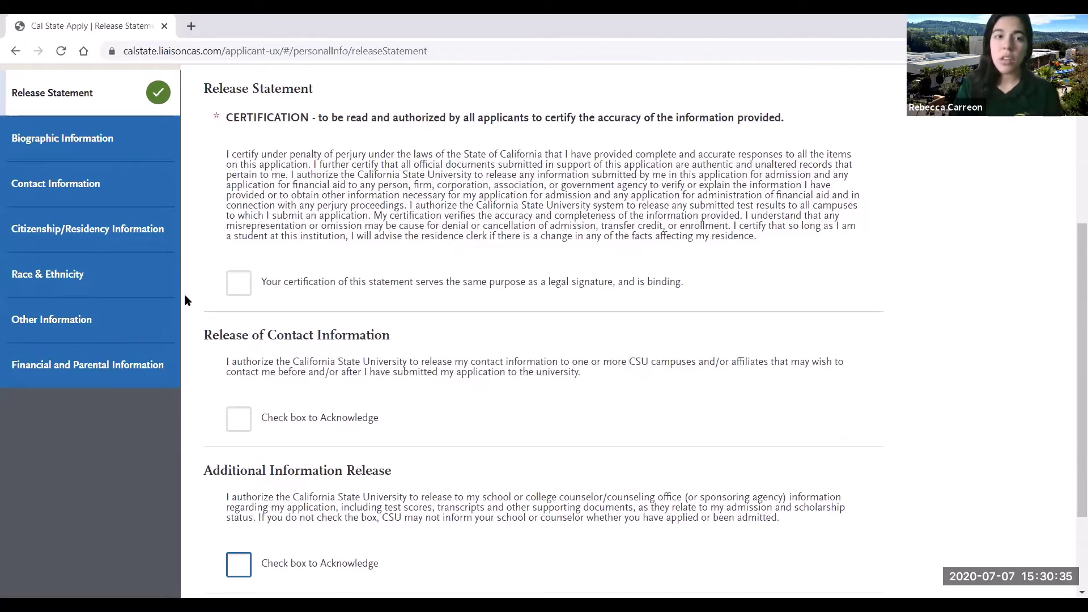
{"action": "left_click", "coordinate": [237, 289]}
{"action": "left_click", "coordinate": [245, 420]}
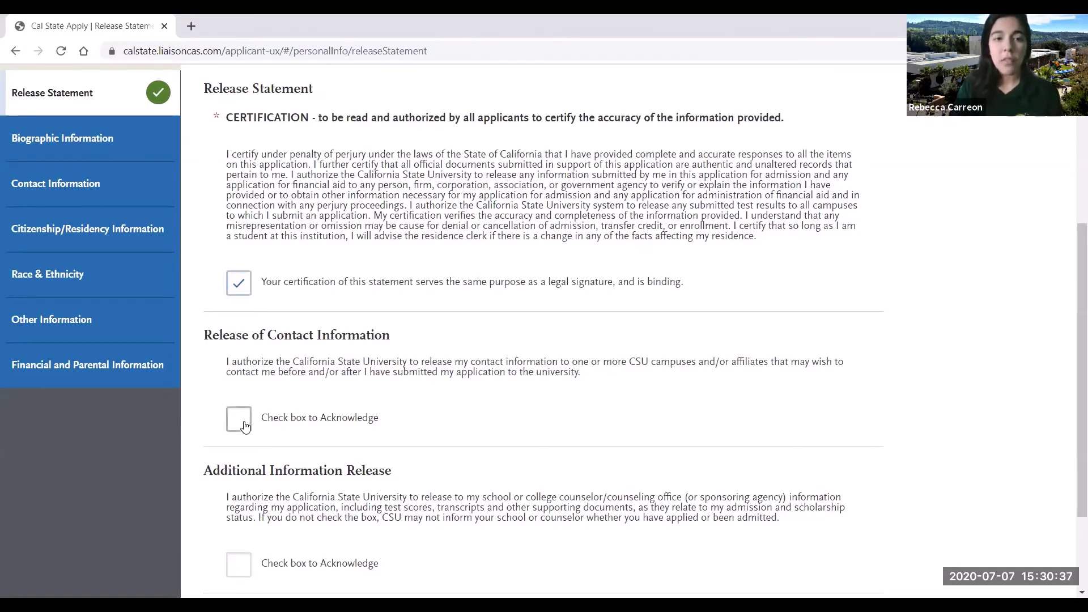
{"action": "left_click", "coordinate": [241, 563]}
{"action": "scroll", "coordinate": [502, 481], "scroll_direction": "down", "scroll_amount": 2}
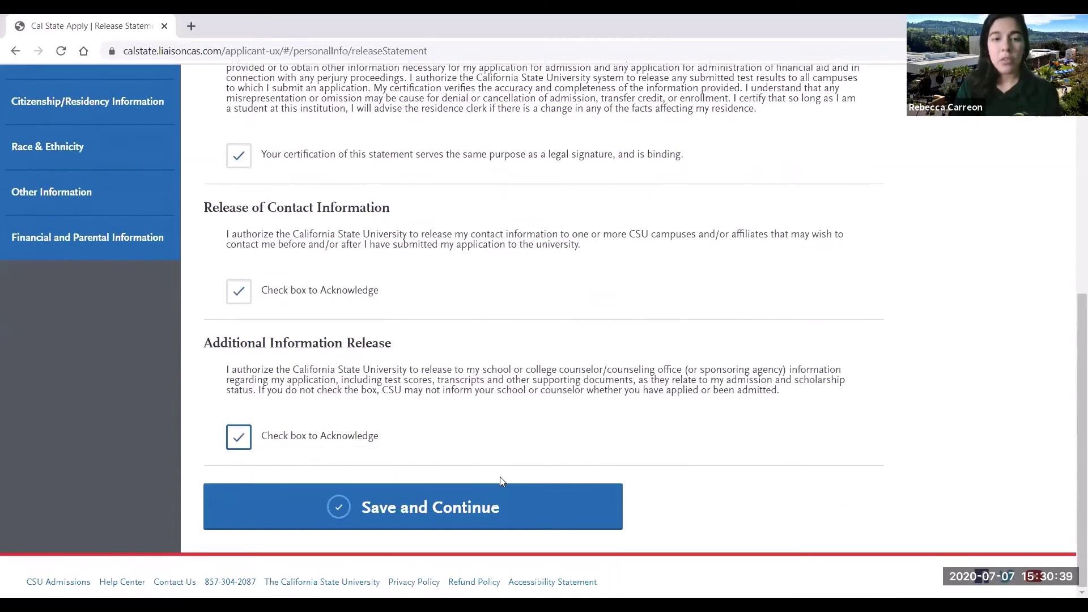
{"action": "left_click", "coordinate": [401, 519]}
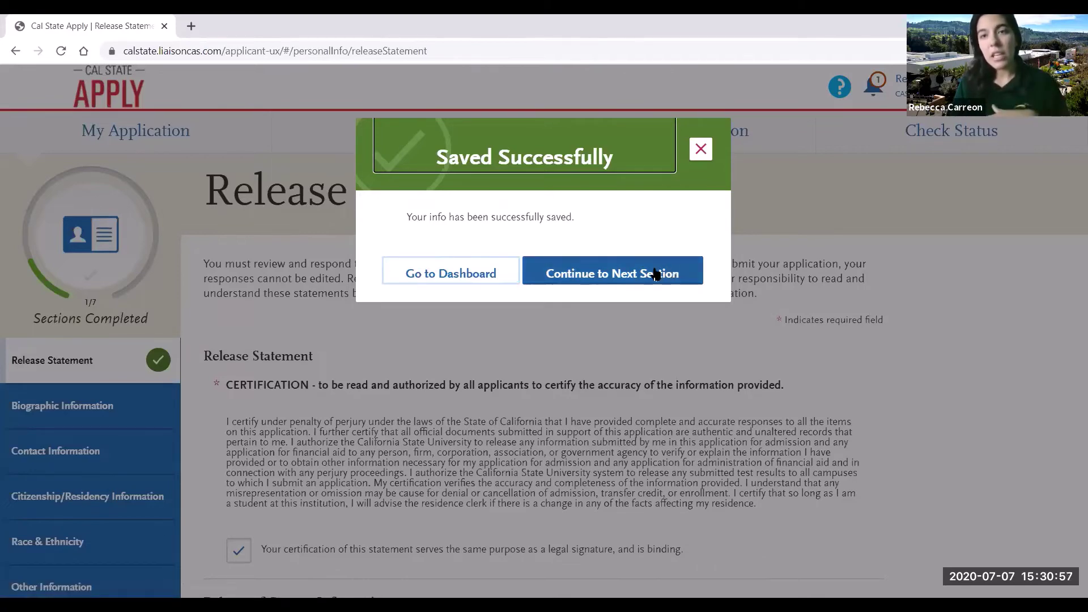
{"action": "left_click", "coordinate": [624, 283]}
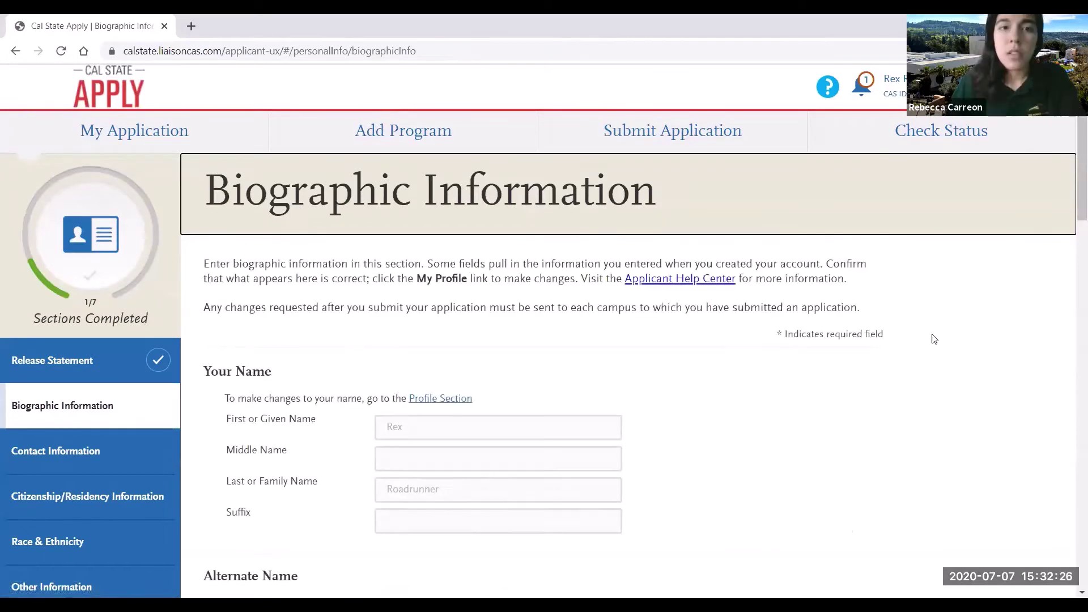
Step: Go through the Biographic Information form and save it with the Statewide Student ID left blank
{"action": "scroll", "coordinate": [932, 339], "scroll_direction": "down", "scroll_amount": 1}
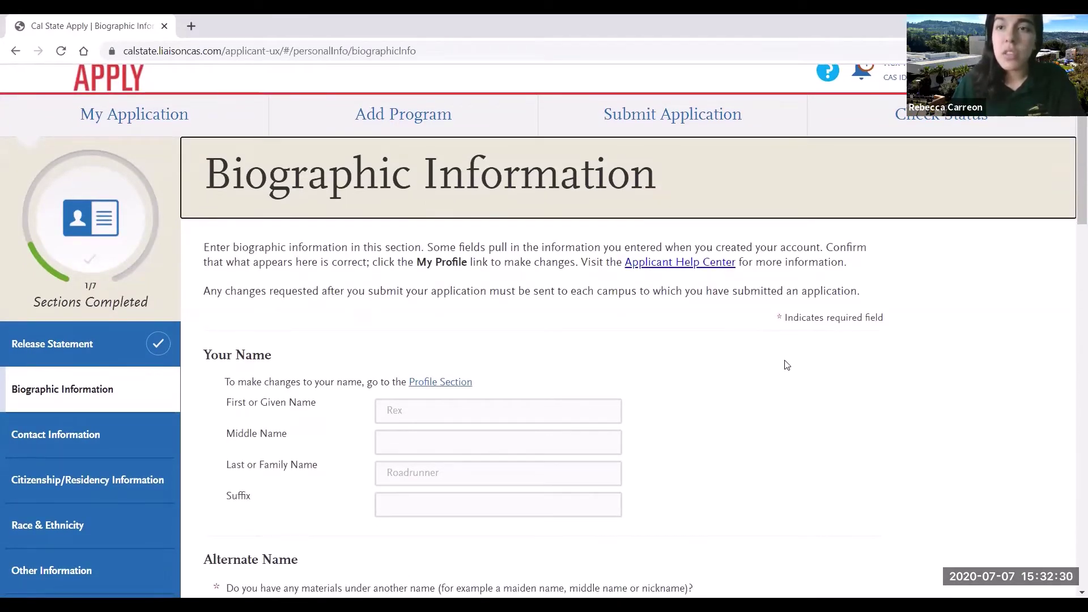
{"action": "scroll", "coordinate": [748, 415], "scroll_direction": "down", "scroll_amount": 2}
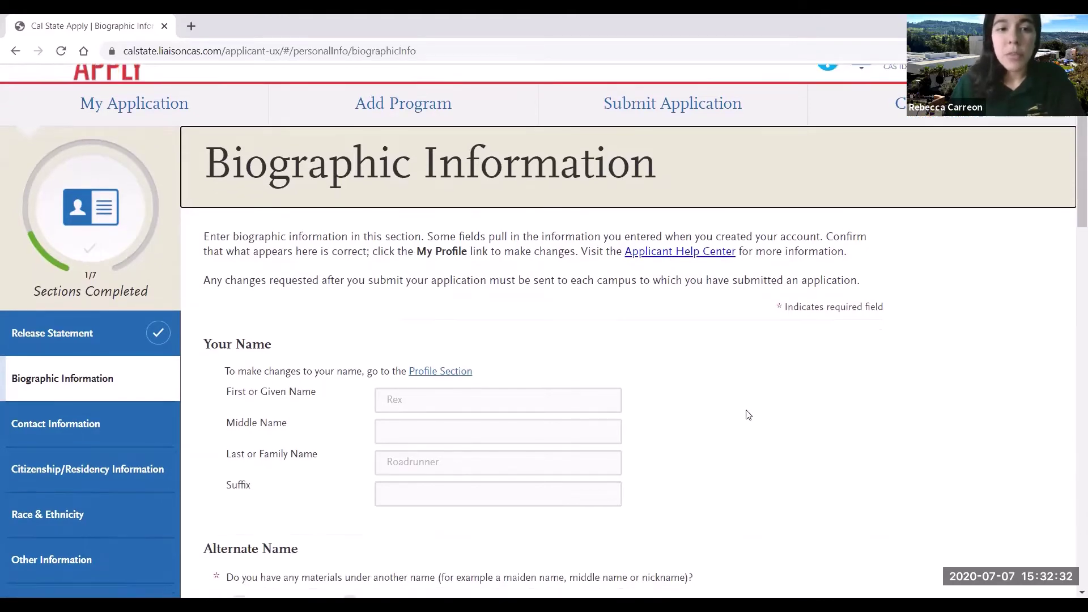
{"action": "scroll", "coordinate": [748, 415], "scroll_direction": "down", "scroll_amount": 15}
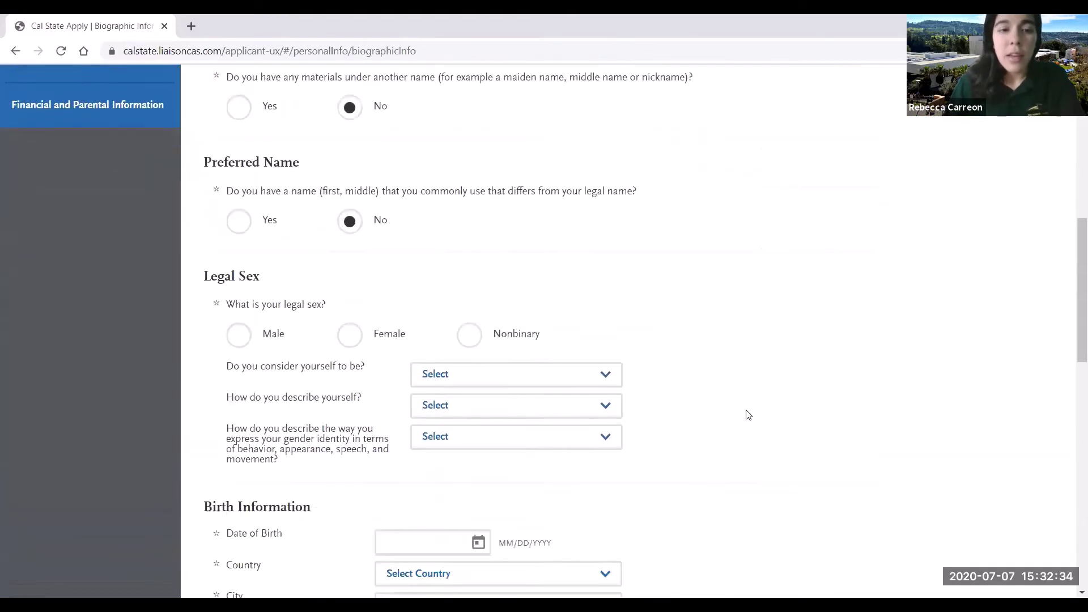
{"action": "scroll", "coordinate": [748, 415], "scroll_direction": "down", "scroll_amount": 1}
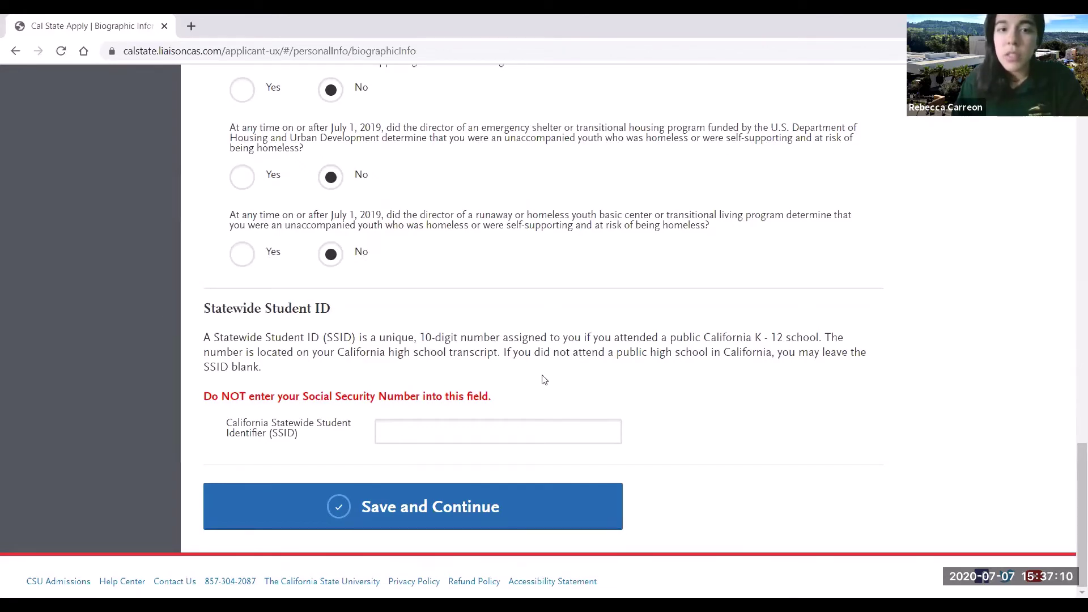
{"action": "left_click", "coordinate": [457, 514]}
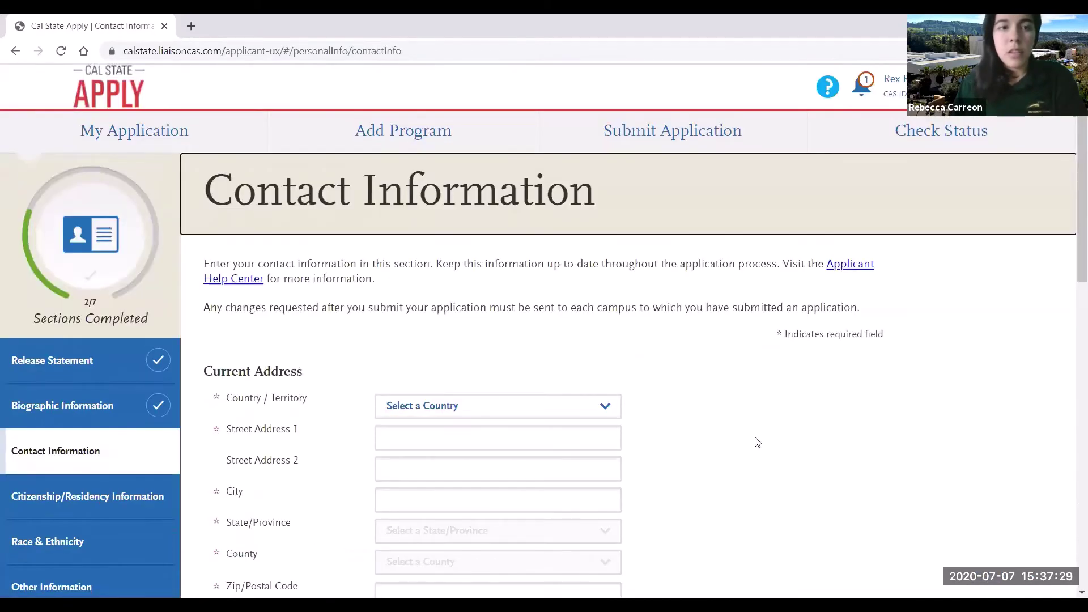
Step: Look over the current address, permanent address, phone and email fields of the Contact Information section
{"action": "scroll", "coordinate": [757, 442], "scroll_direction": "down", "scroll_amount": 1}
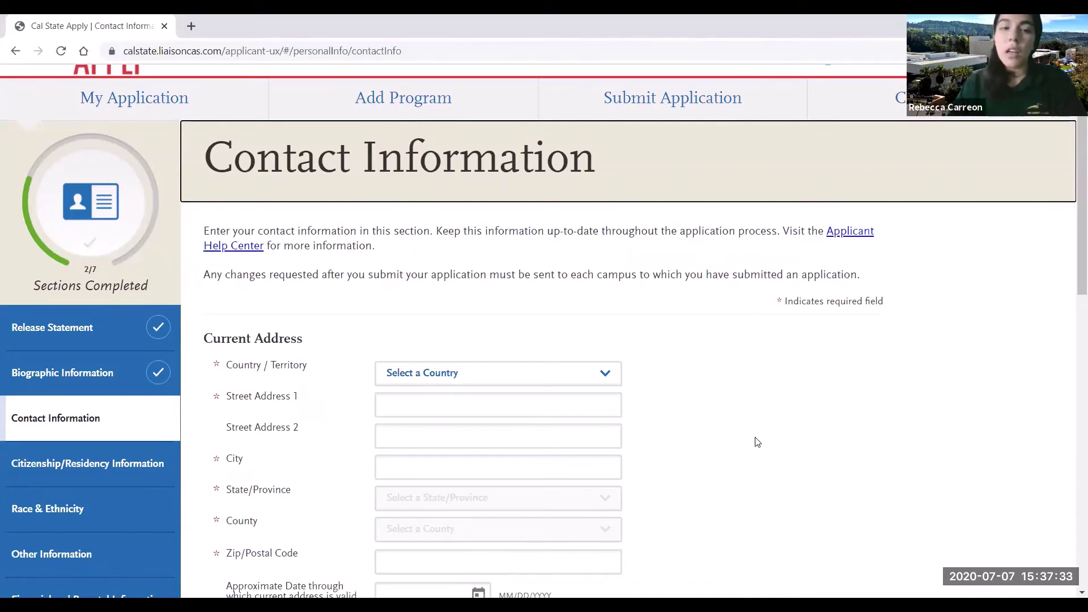
{"action": "scroll", "coordinate": [761, 474], "scroll_direction": "down", "scroll_amount": 8}
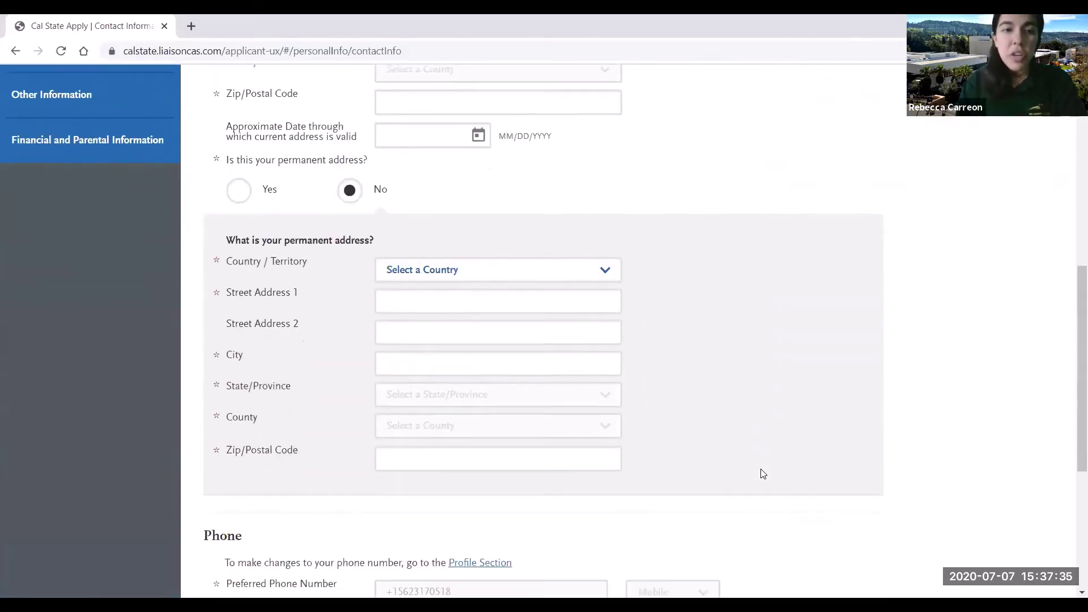
{"action": "scroll", "coordinate": [760, 473], "scroll_direction": "down", "scroll_amount": 5}
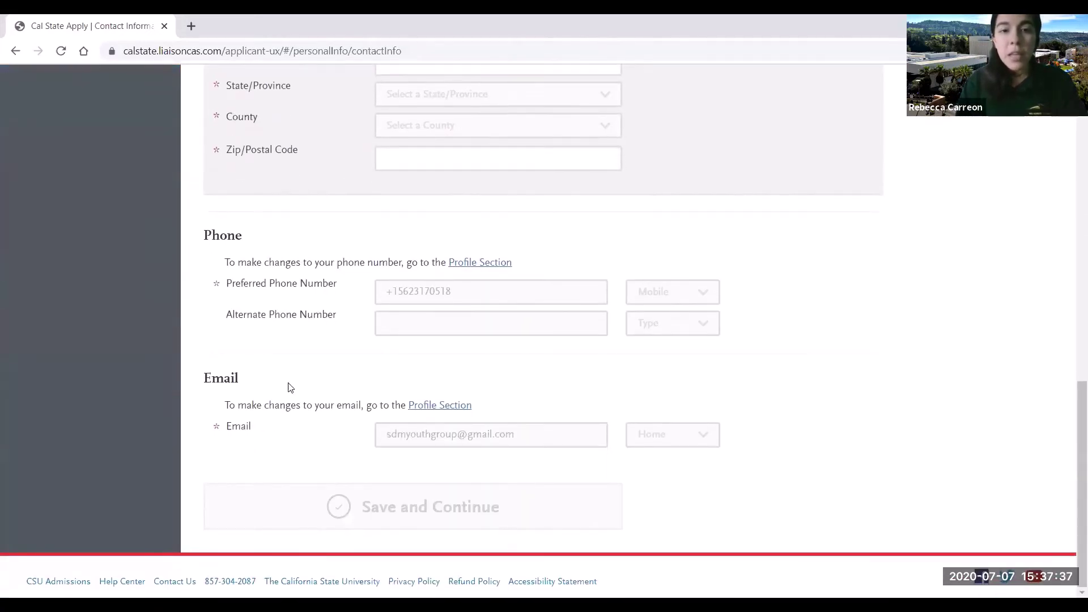
{"action": "scroll", "coordinate": [755, 357], "scroll_direction": "up", "scroll_amount": 2}
{"action": "scroll", "coordinate": [758, 357], "scroll_direction": "down", "scroll_amount": 1}
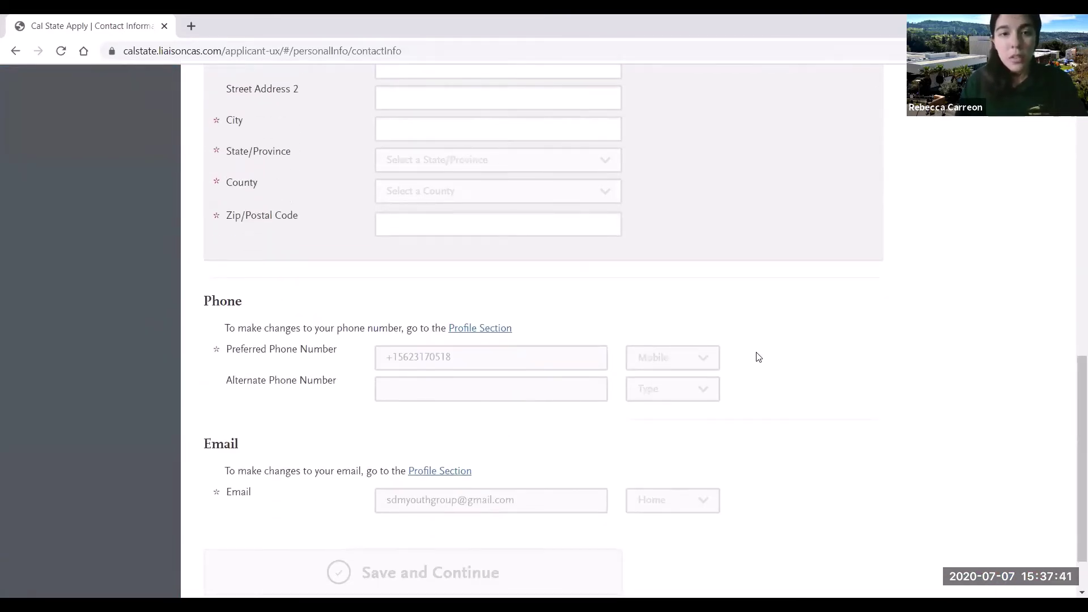
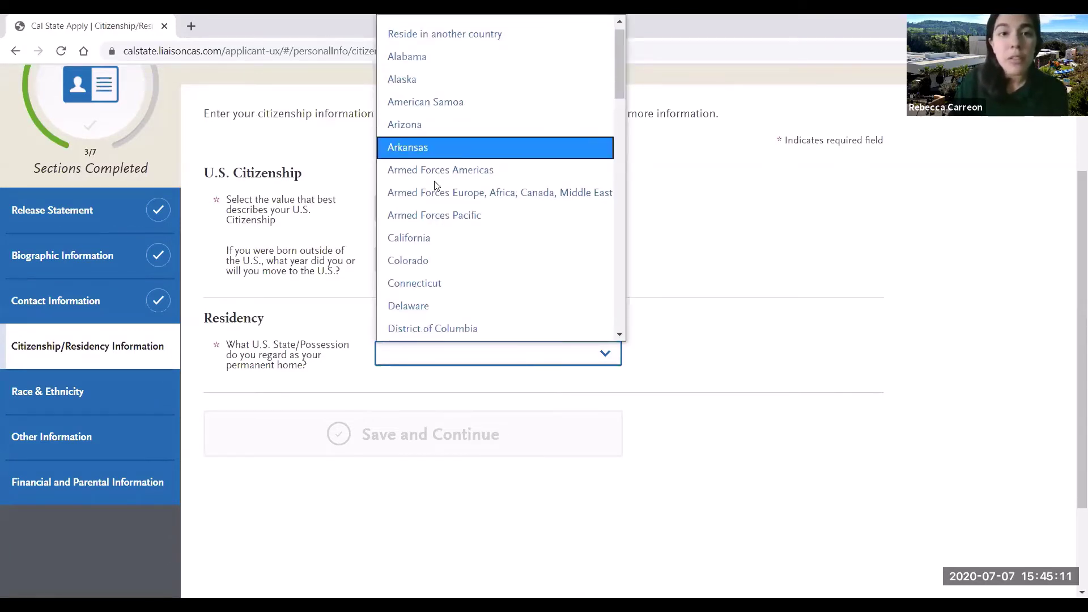
Step: Set California as the permanent home state, claim California residency, and answer Yes to having lived there continuously since birth
{"action": "left_click", "coordinate": [420, 237]}
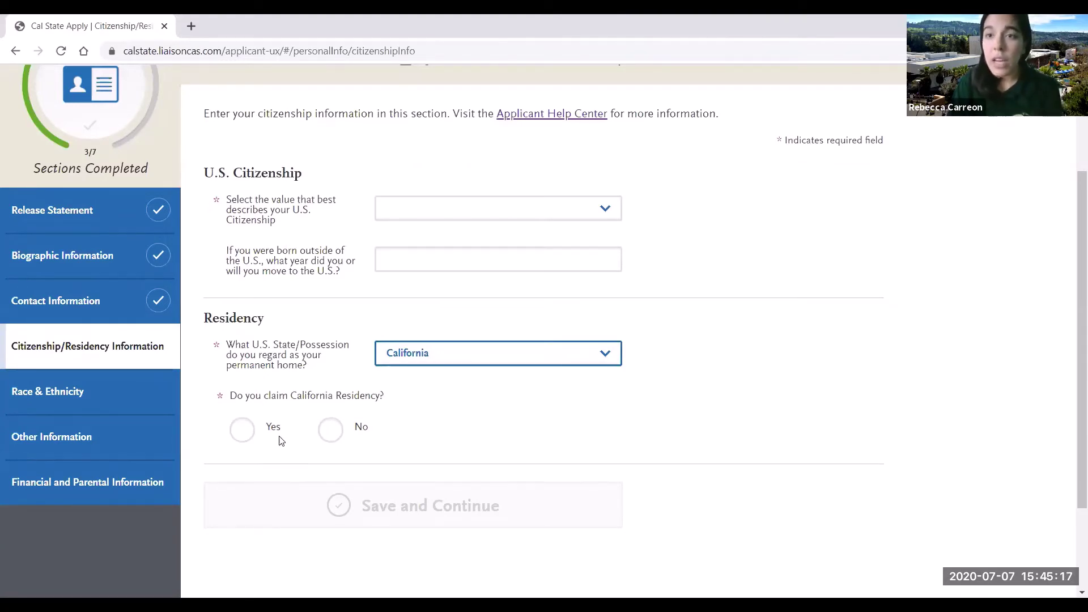
{"action": "left_click", "coordinate": [242, 429]}
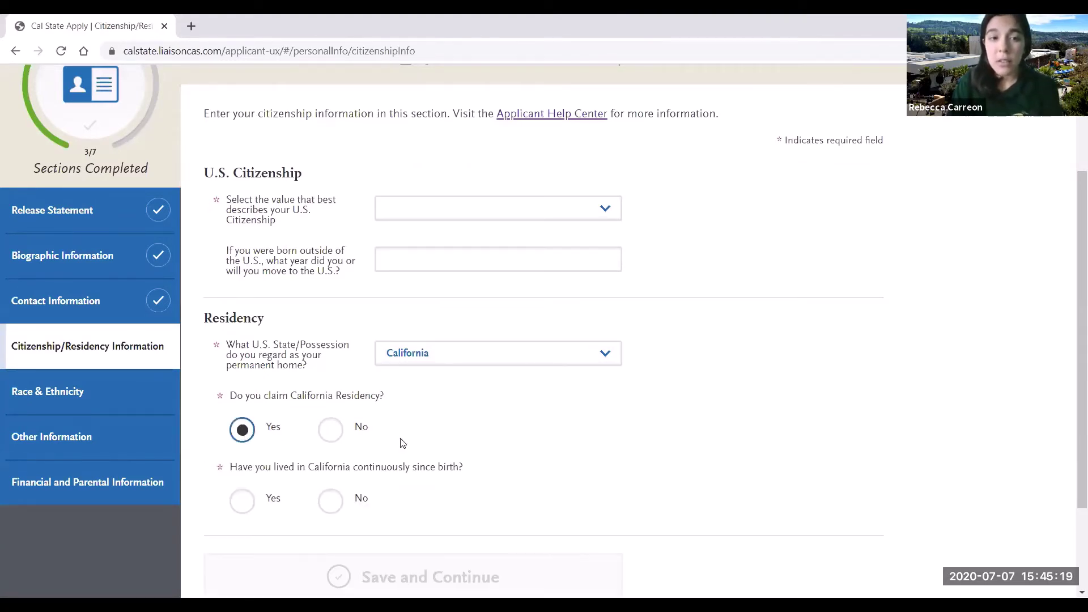
{"action": "scroll", "coordinate": [480, 488], "scroll_direction": "down", "scroll_amount": 1}
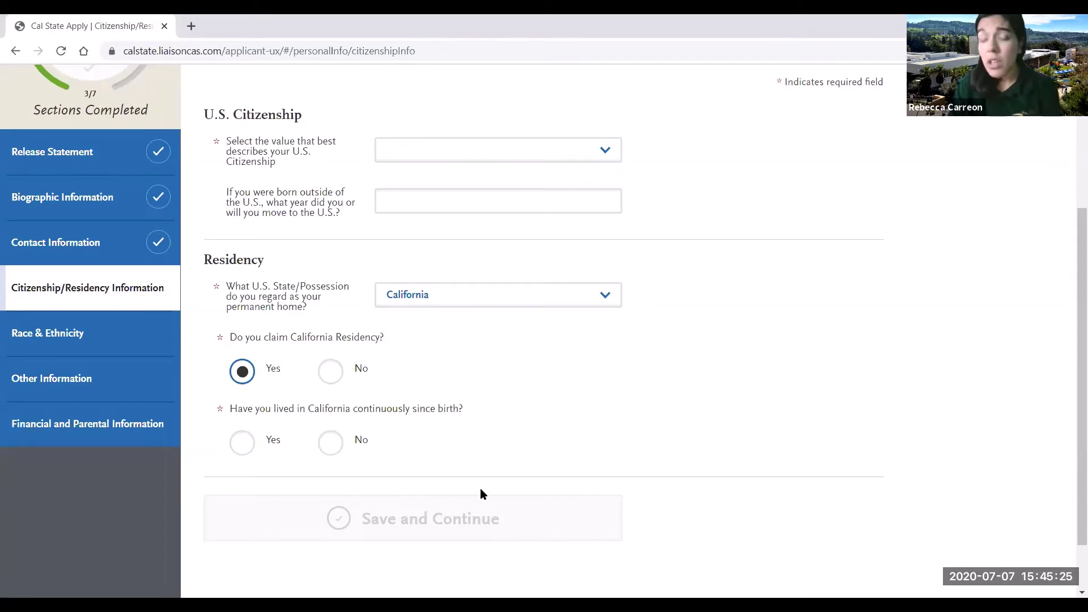
{"action": "left_click", "coordinate": [332, 447]}
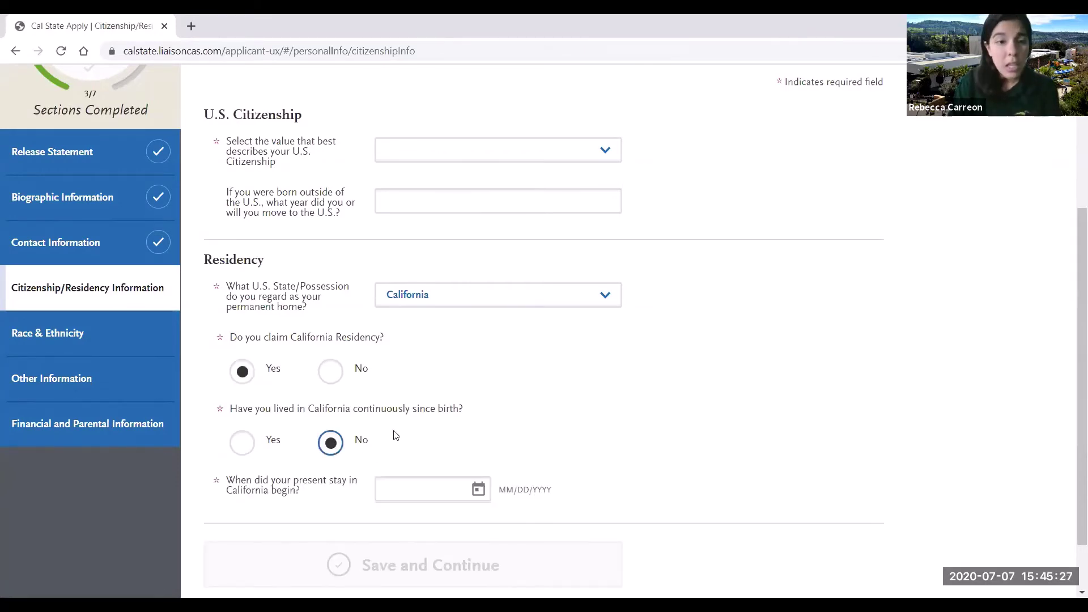
{"action": "scroll", "coordinate": [634, 422], "scroll_direction": "down", "scroll_amount": 2}
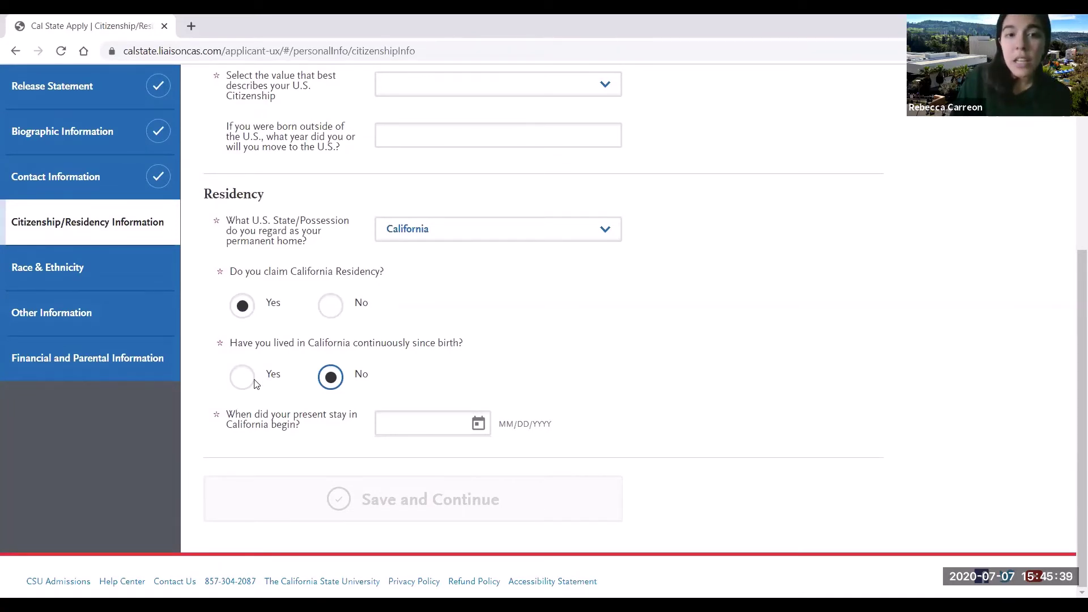
{"action": "left_click", "coordinate": [242, 378]}
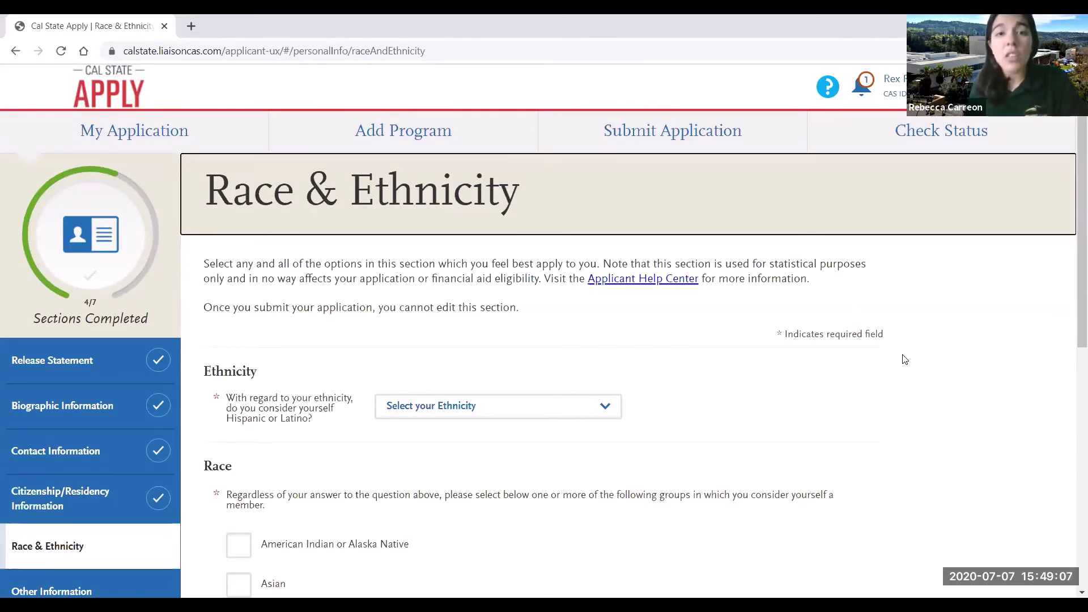
Step: Look over the Race & Ethnicity questions and the Other Information questions from Social Security Number through CalFresh, CA Promise and RN License
{"action": "scroll", "coordinate": [904, 359], "scroll_direction": "down", "scroll_amount": 6}
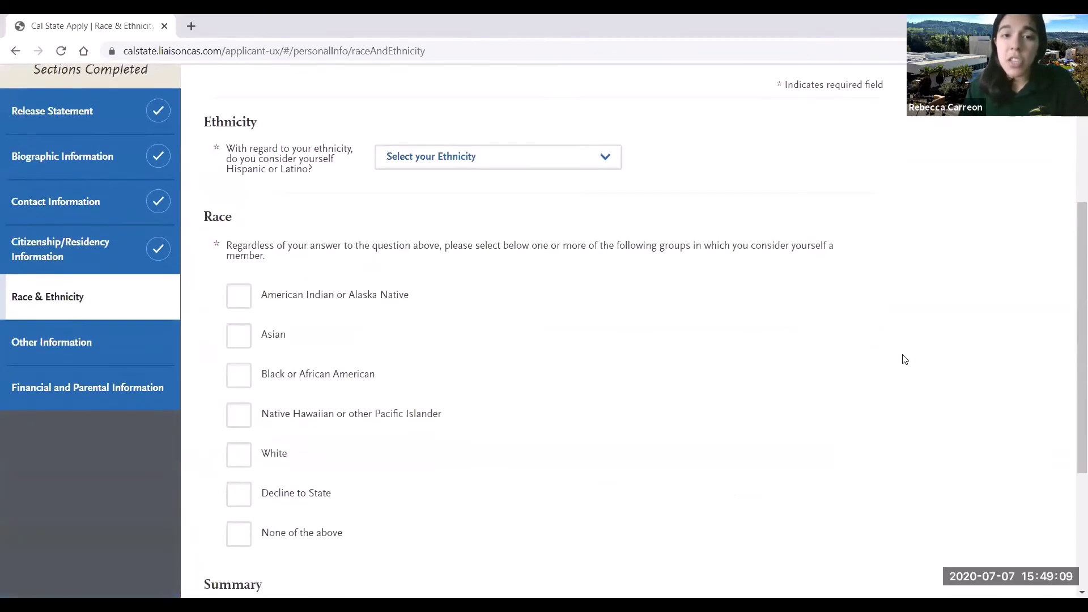
{"action": "scroll", "coordinate": [904, 359], "scroll_direction": "down", "scroll_amount": 2}
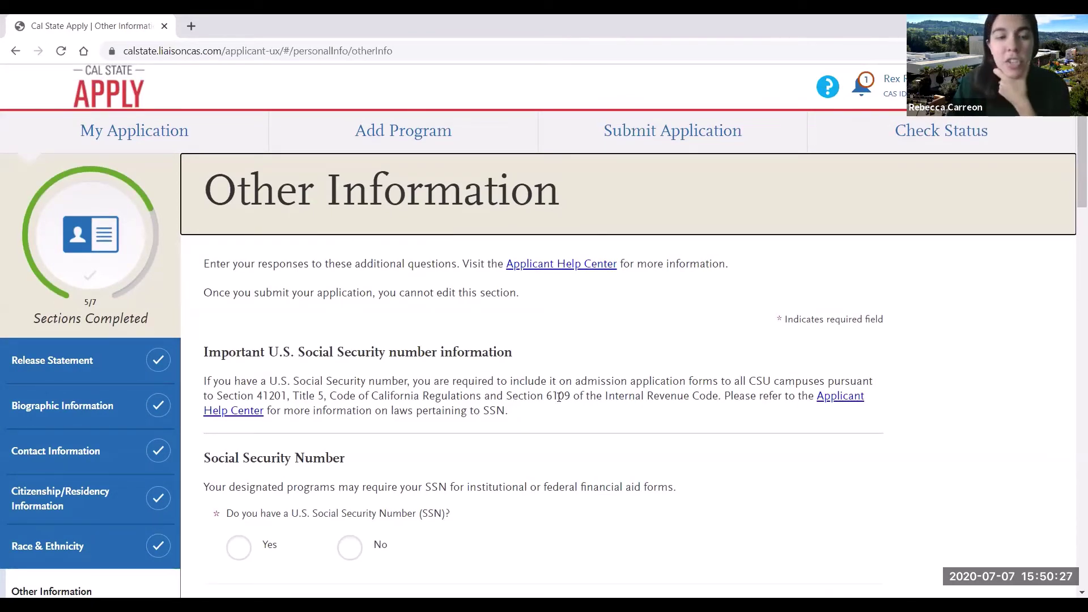
{"action": "scroll", "coordinate": [515, 483], "scroll_direction": "down", "scroll_amount": 3}
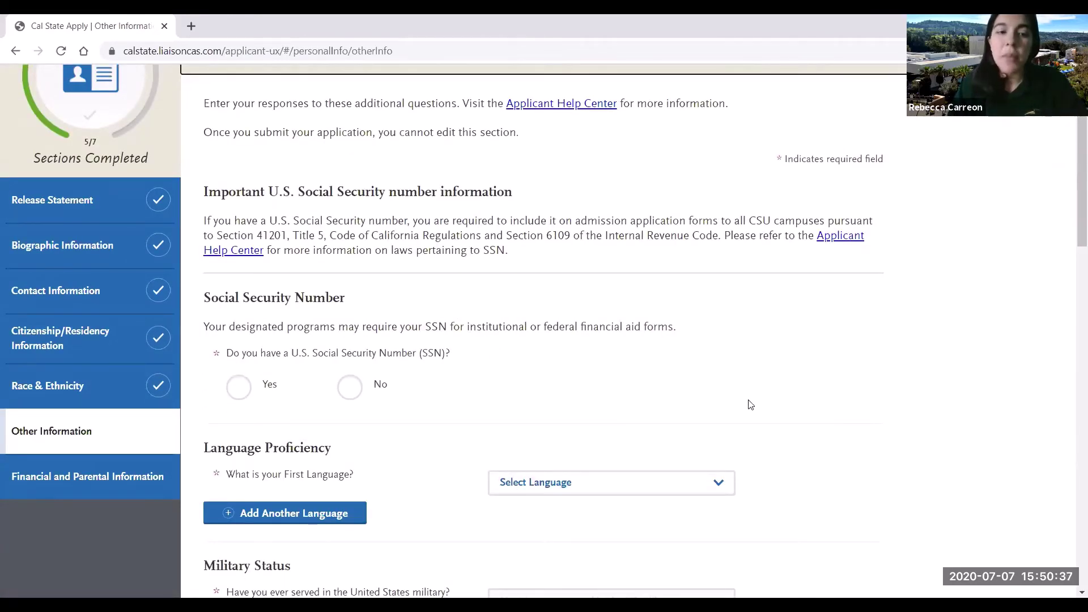
{"action": "scroll", "coordinate": [751, 404], "scroll_direction": "down", "scroll_amount": 3}
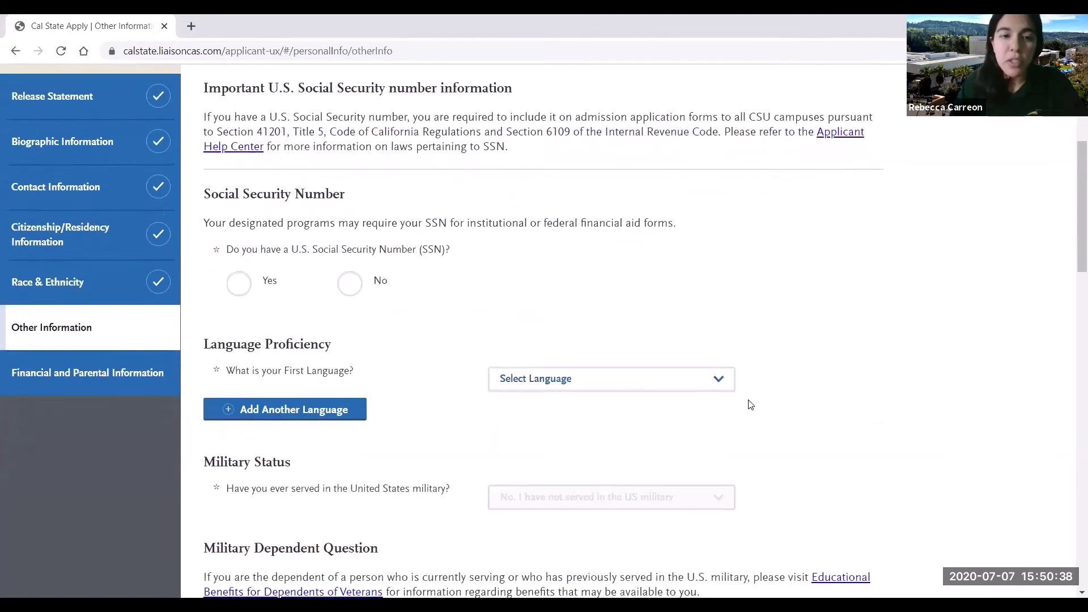
{"action": "scroll", "coordinate": [751, 405], "scroll_direction": "down", "scroll_amount": 5}
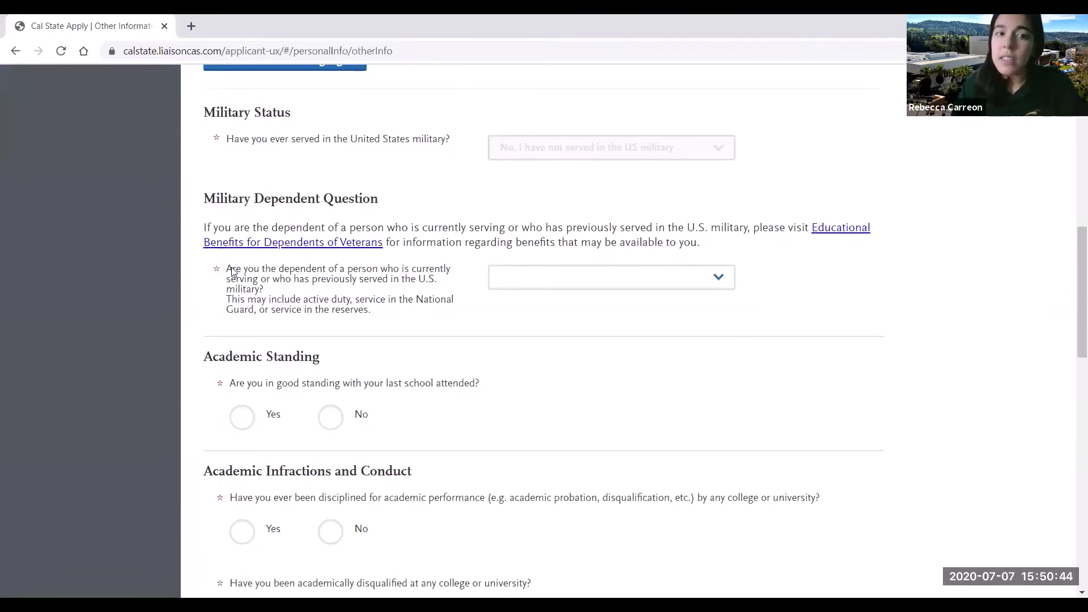
{"action": "scroll", "coordinate": [173, 377], "scroll_direction": "down", "scroll_amount": 3}
{"action": "scroll", "coordinate": [172, 373], "scroll_direction": "down", "scroll_amount": 2}
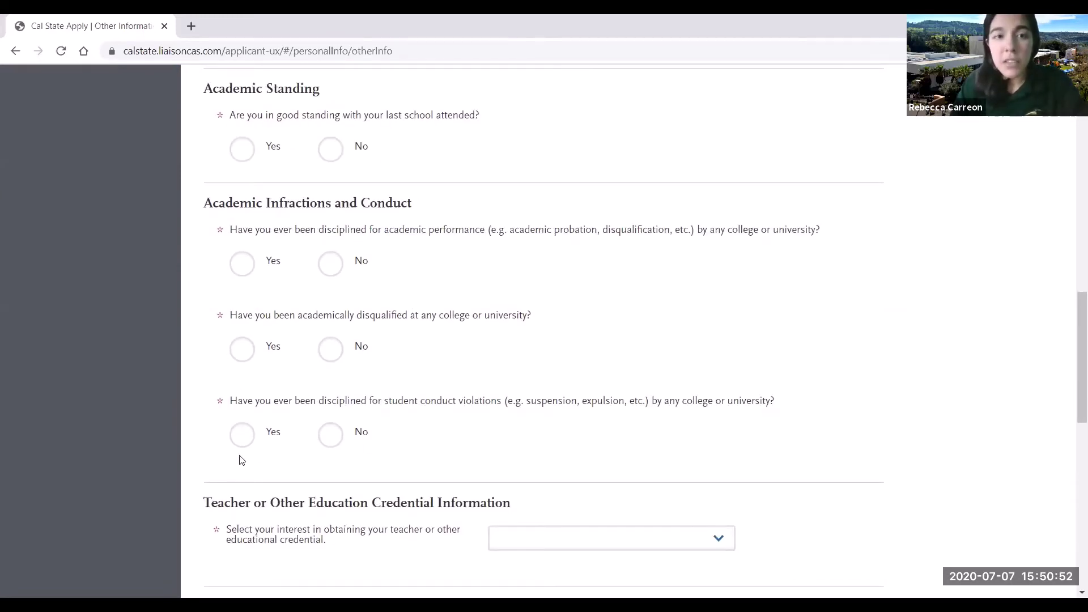
{"action": "scroll", "coordinate": [770, 421], "scroll_direction": "down", "scroll_amount": 6}
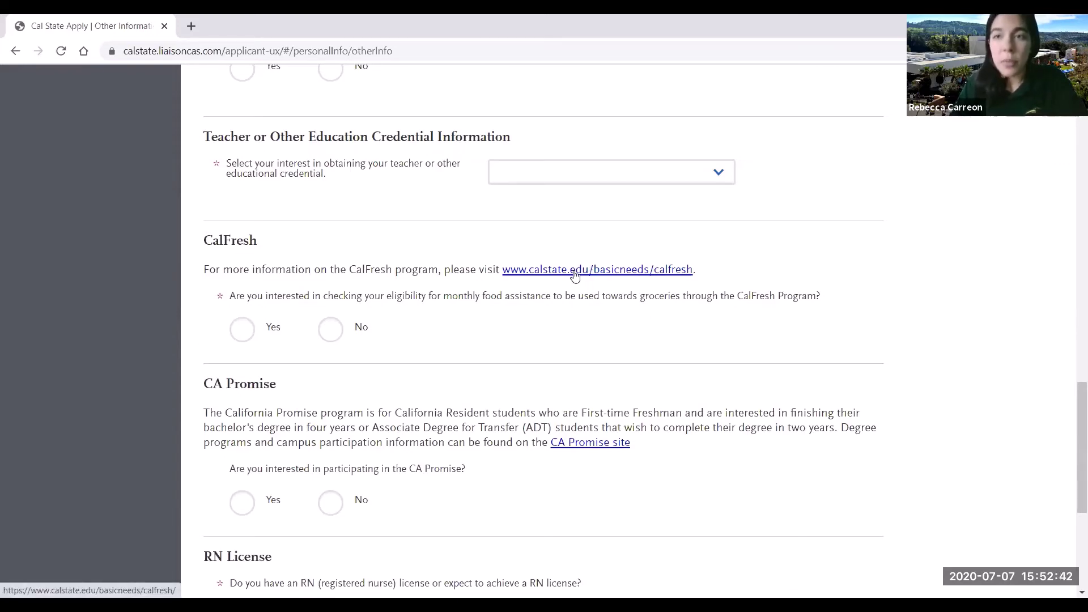
{"action": "scroll", "coordinate": [507, 348], "scroll_direction": "down", "scroll_amount": 5}
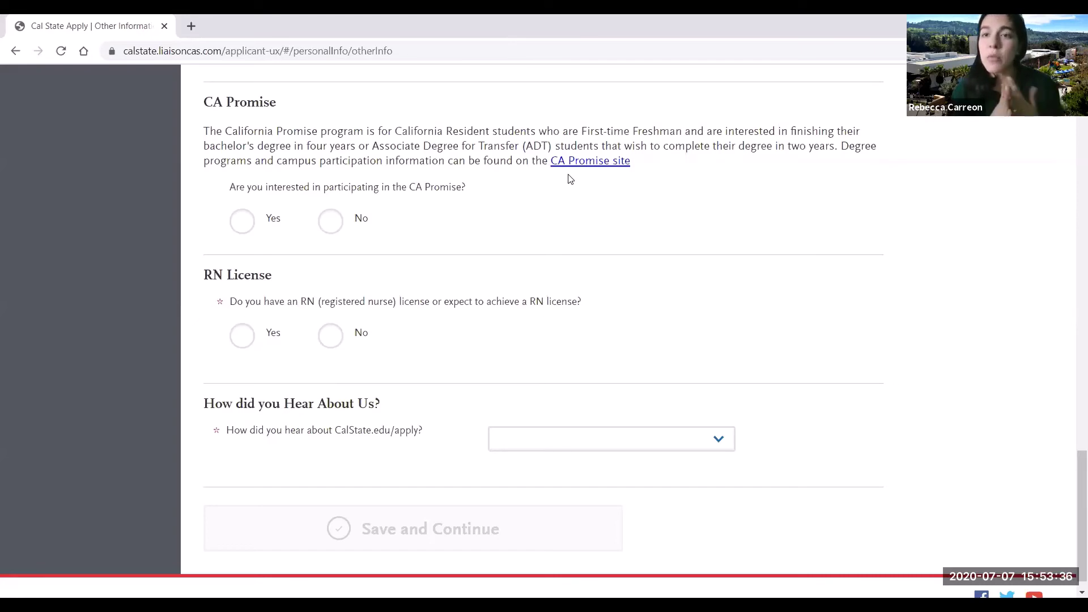
Step: Answer Yes to having or expecting an RN license and fill in the RN License number field
{"action": "scroll", "coordinate": [570, 227], "scroll_direction": "down", "scroll_amount": 1}
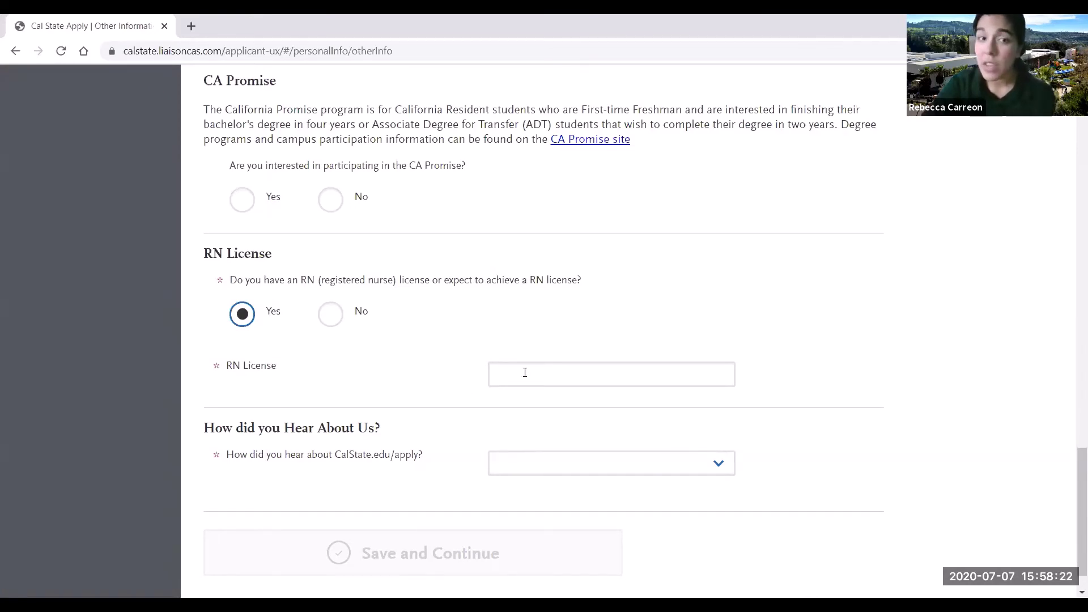
{"action": "left_click", "coordinate": [507, 376]}
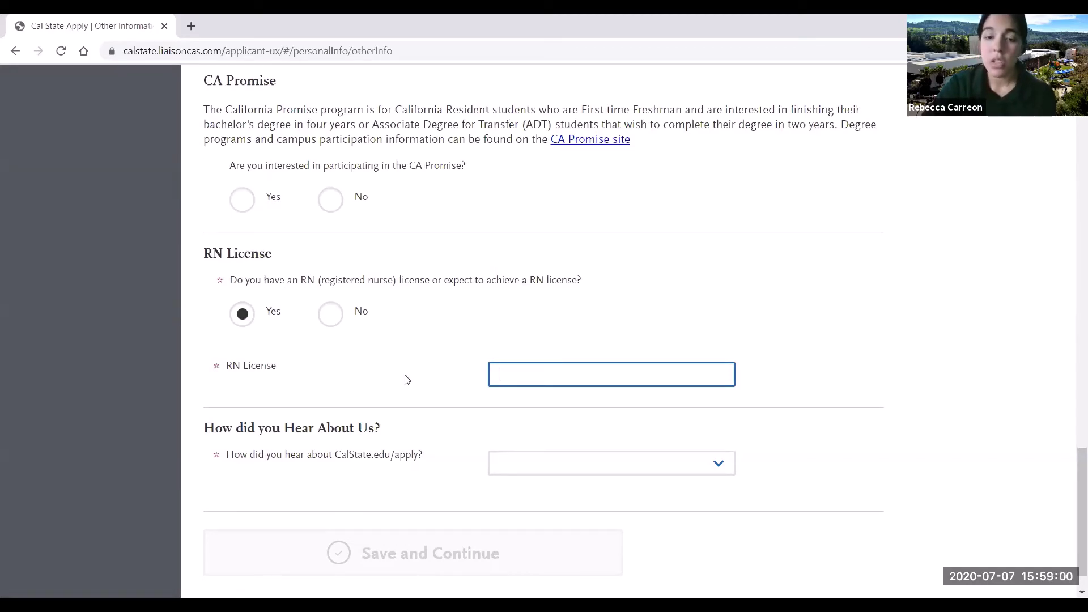
{"action": "type", "text": "9"}
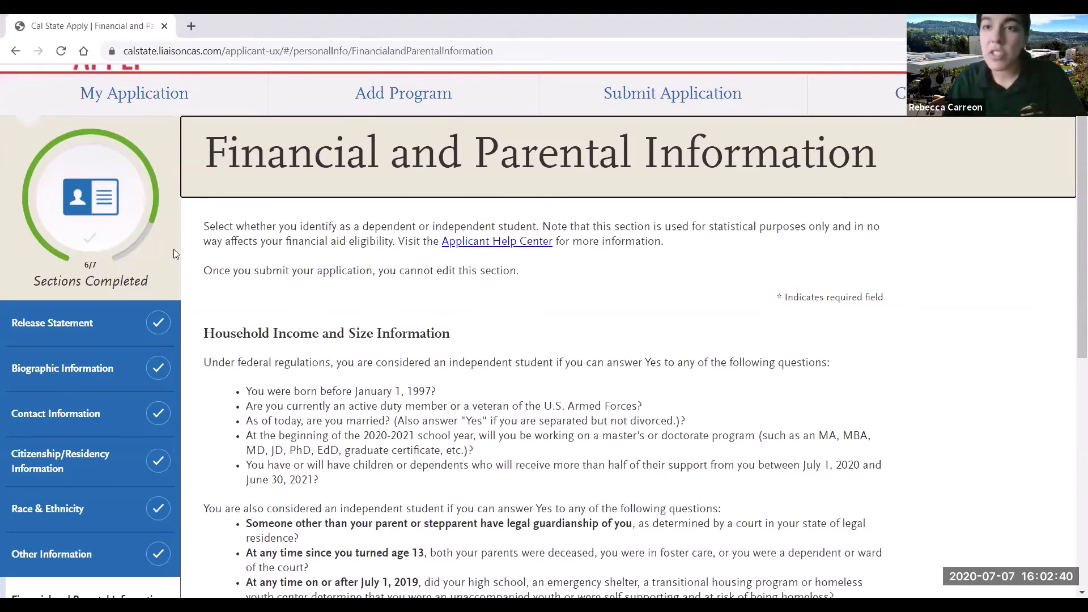
Step: Go through the Financial and Parental Information questions, save the section and continue to the next one
{"action": "scroll", "coordinate": [712, 316], "scroll_direction": "down", "scroll_amount": 3}
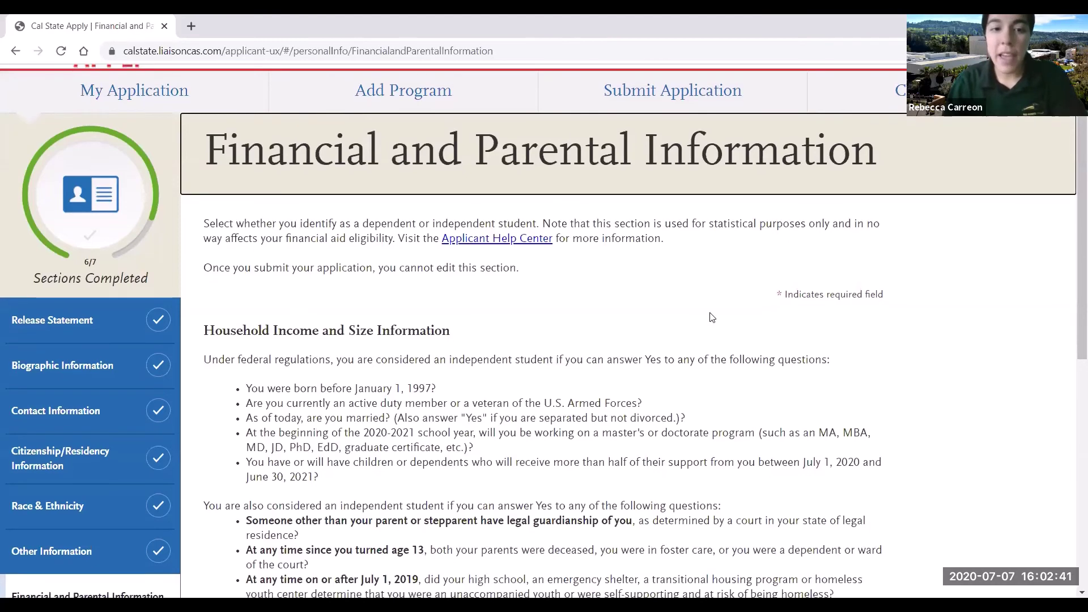
{"action": "left_click", "coordinate": [481, 466]}
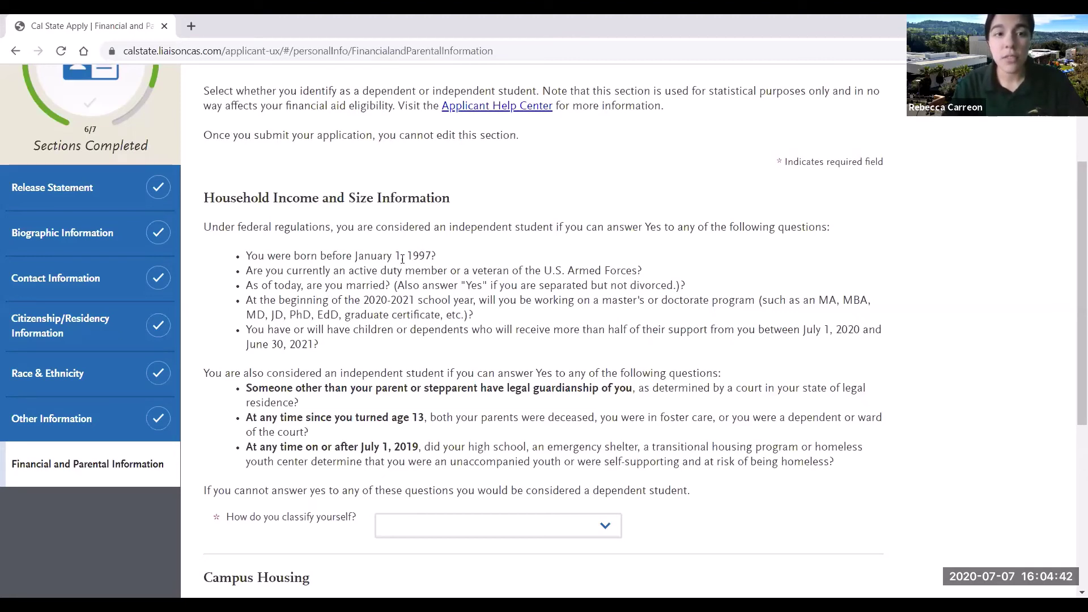
{"action": "scroll", "coordinate": [534, 321], "scroll_direction": "down", "scroll_amount": 2}
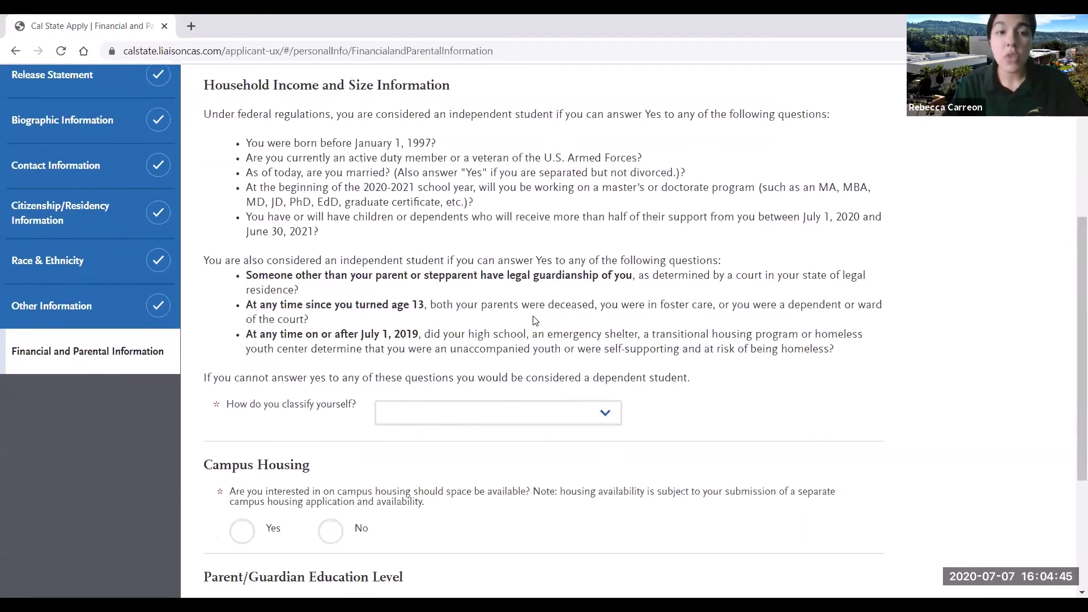
{"action": "scroll", "coordinate": [426, 328], "scroll_direction": "down", "scroll_amount": 1}
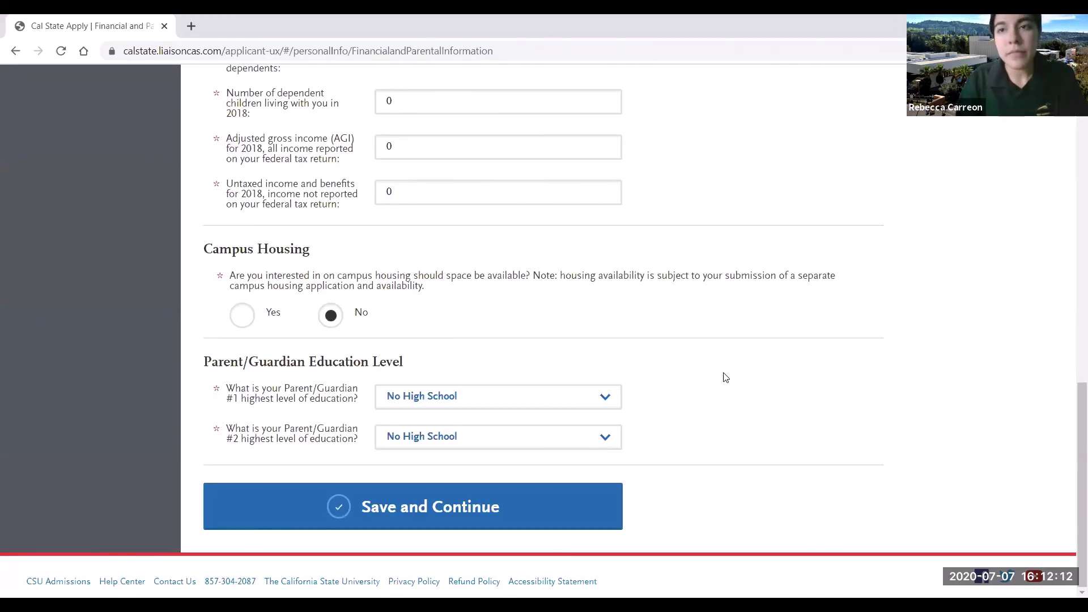
{"action": "left_click", "coordinate": [447, 510]}
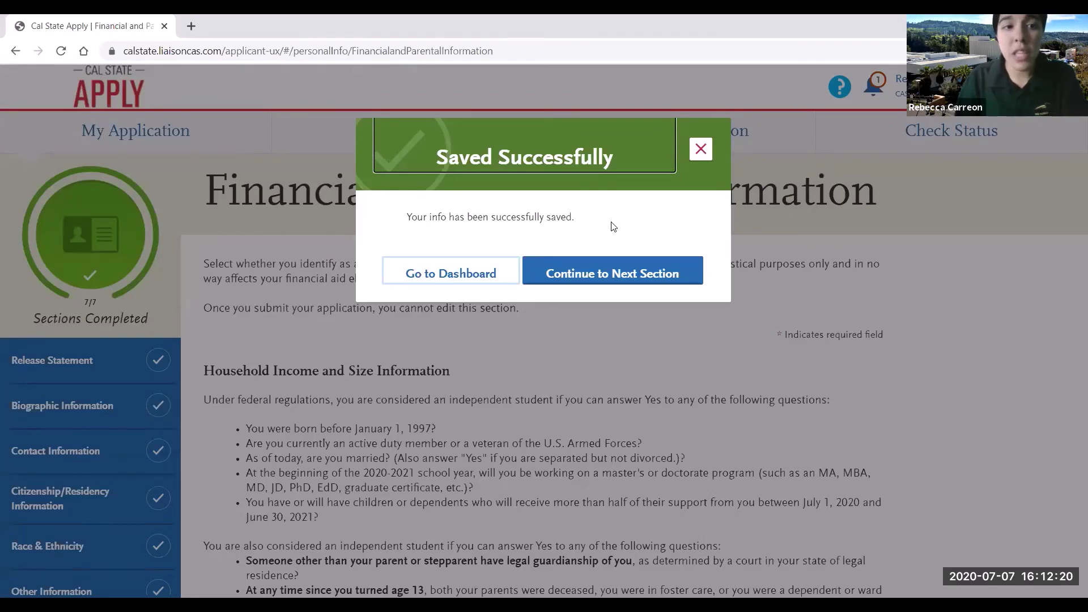
{"action": "left_click", "coordinate": [600, 275]}
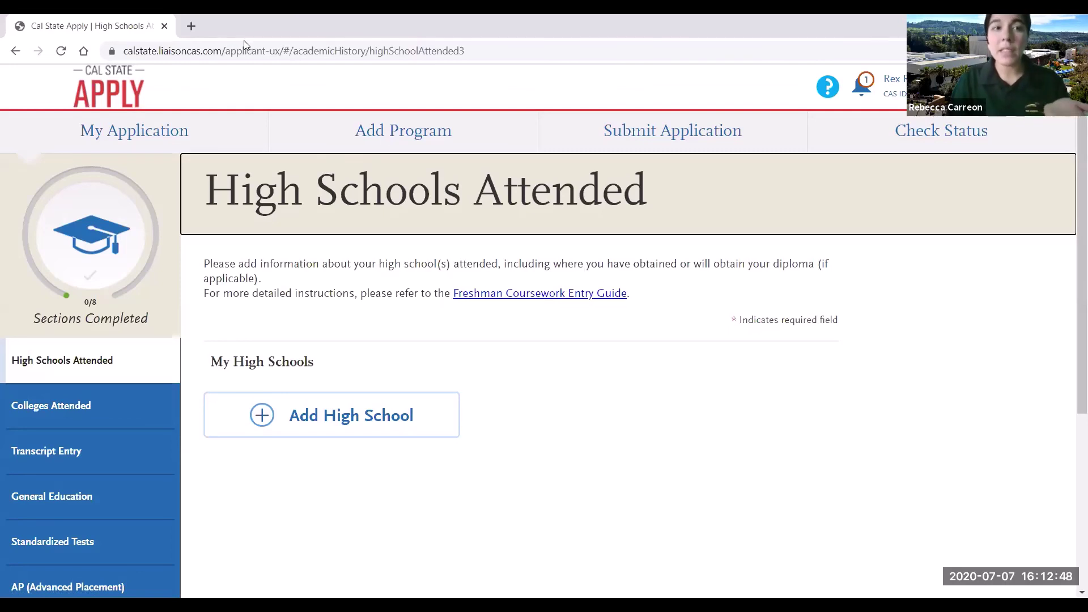
Step: Return to the My Application dashboard and look over its Academic History, Supporting Information and Program Materials sections
{"action": "left_click", "coordinate": [156, 134]}
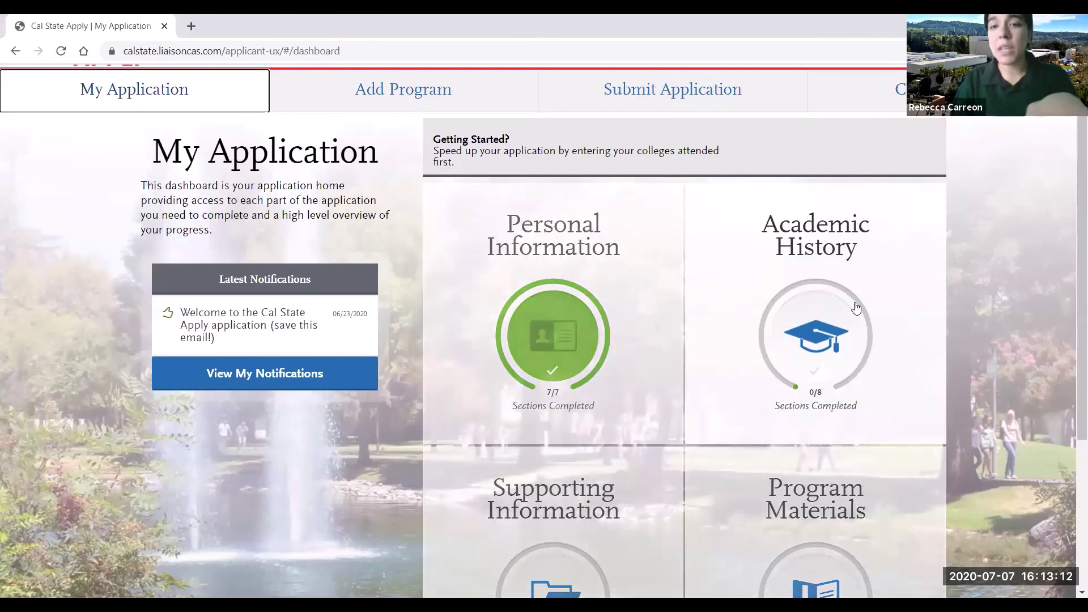
{"action": "scroll", "coordinate": [658, 340], "scroll_direction": "down", "scroll_amount": 3}
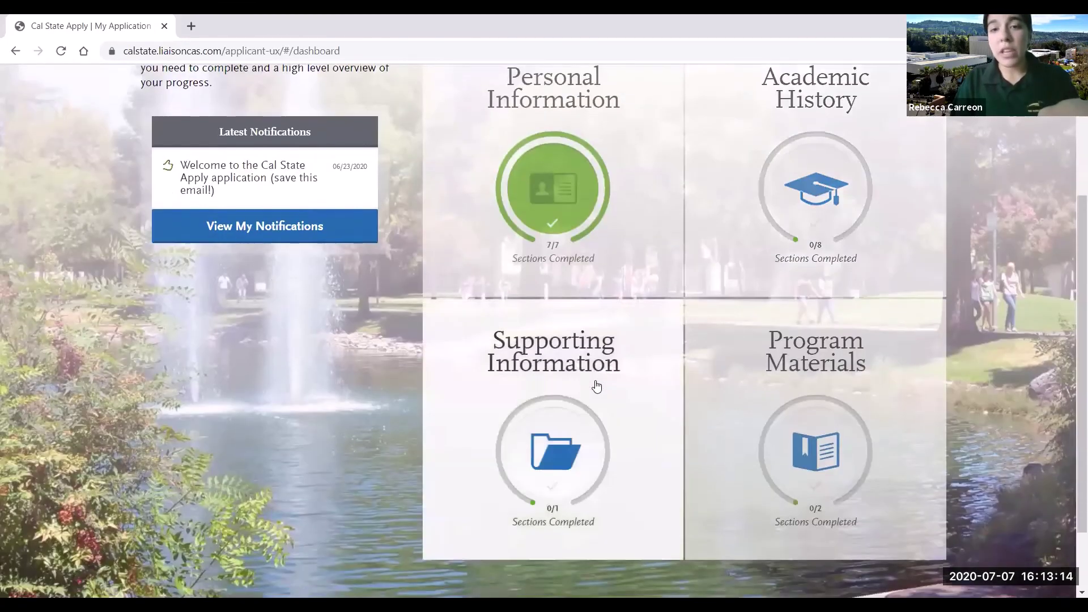